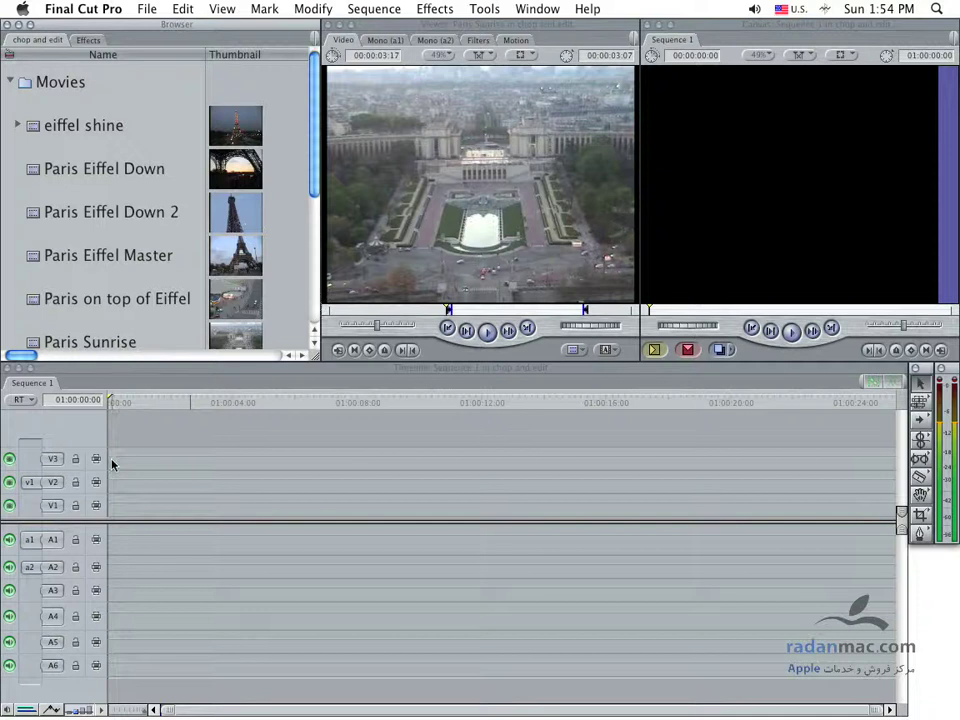
Patch the video source onto track V1 and focus the Browser clip list.
left_click(53, 511)
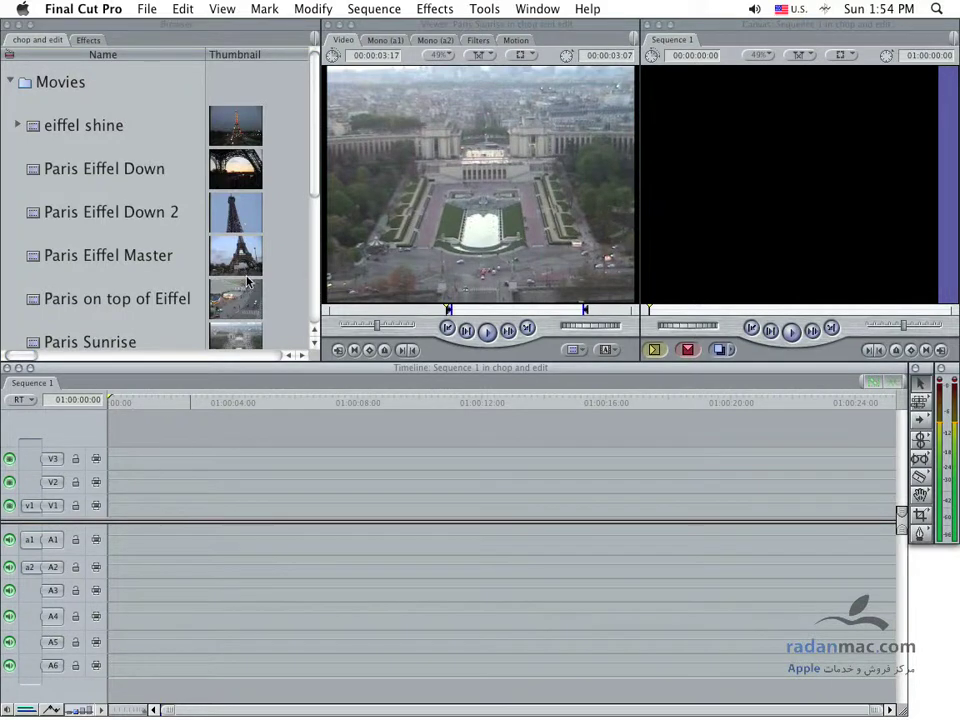
left_click(312, 177)
left_click_drag(312, 177, 312, 166)
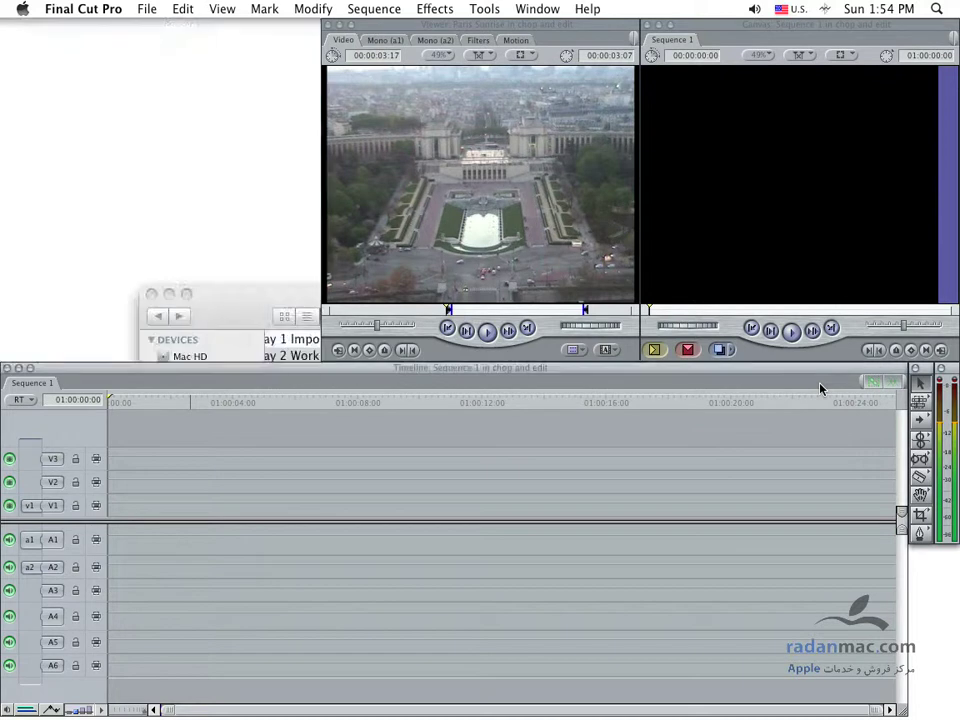
Close and reopen the Sequence 1 timeline, toggle the Viewer and Canvas, and return to the Browser.
key("super+w")
key("super+3")
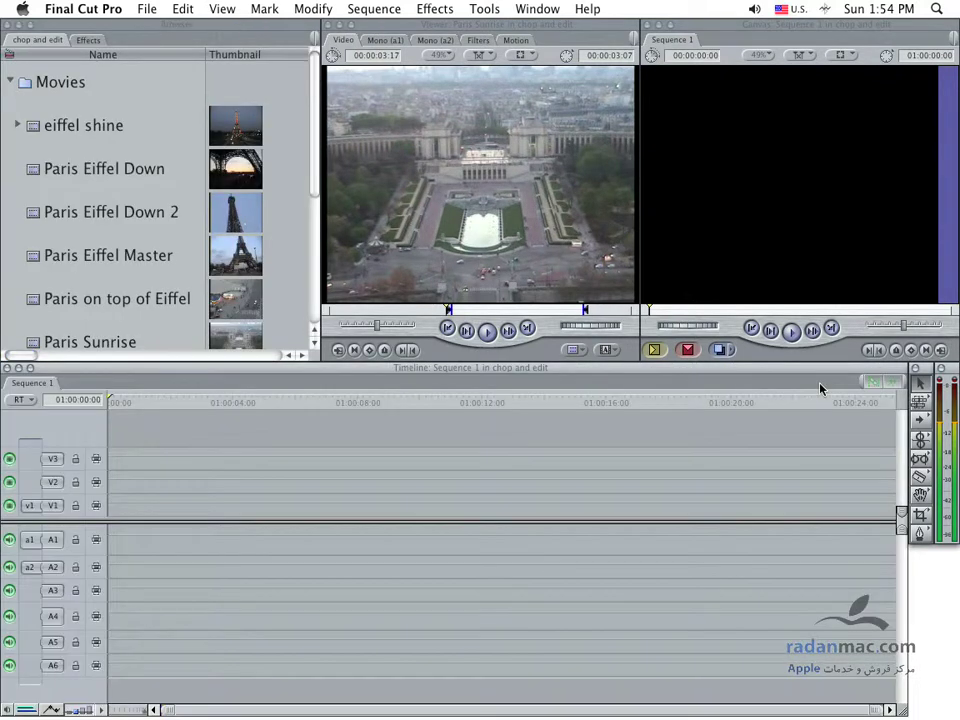
key("super+2")
key("super+2")
key("super+1")
key("super+1")
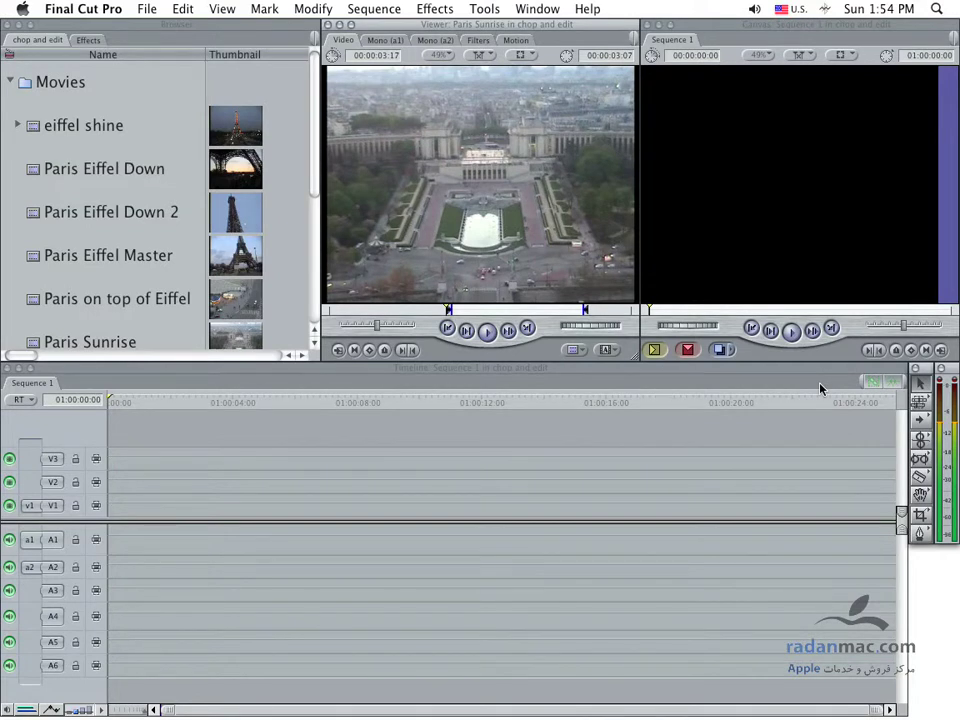
key("super+4")
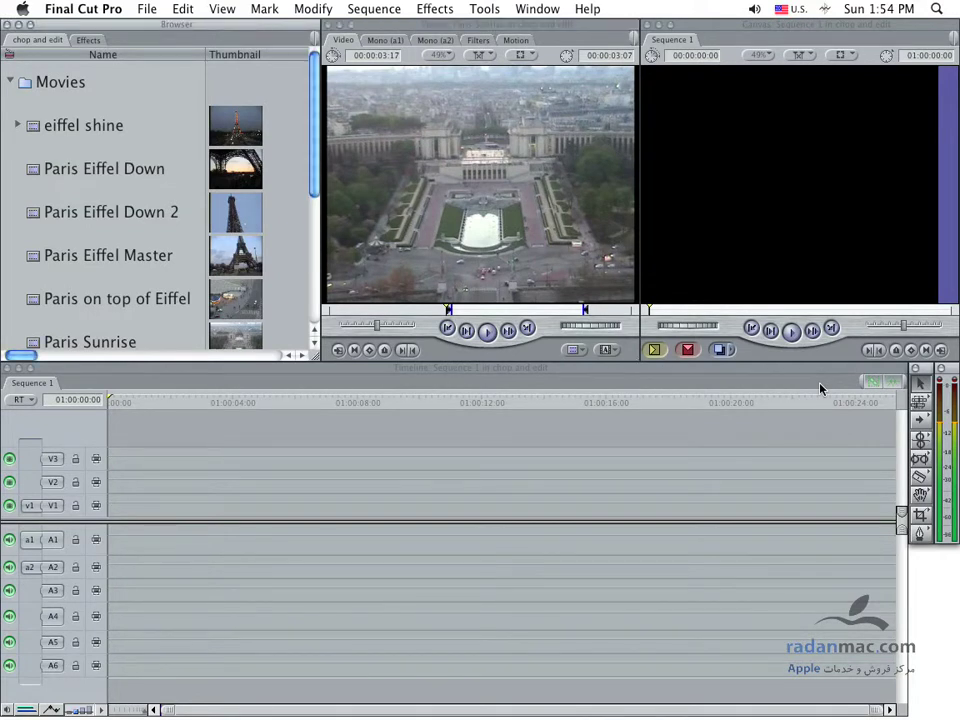
Select the eiffel shine clip in the Movies bin list.
key("End")
key("Up")
key("Home")
key("Tab")
key("shift+Tab")
key("Down")
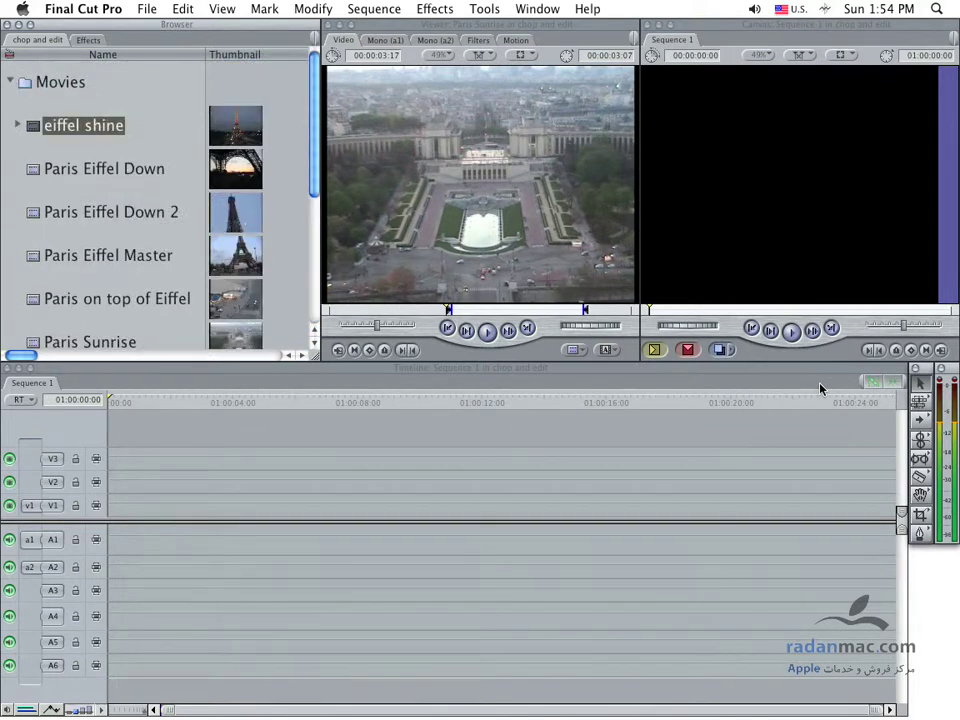
Load eiffel shine in the Viewer and preview it with a short playback.
key("Down")
key("Up")
key("Return")
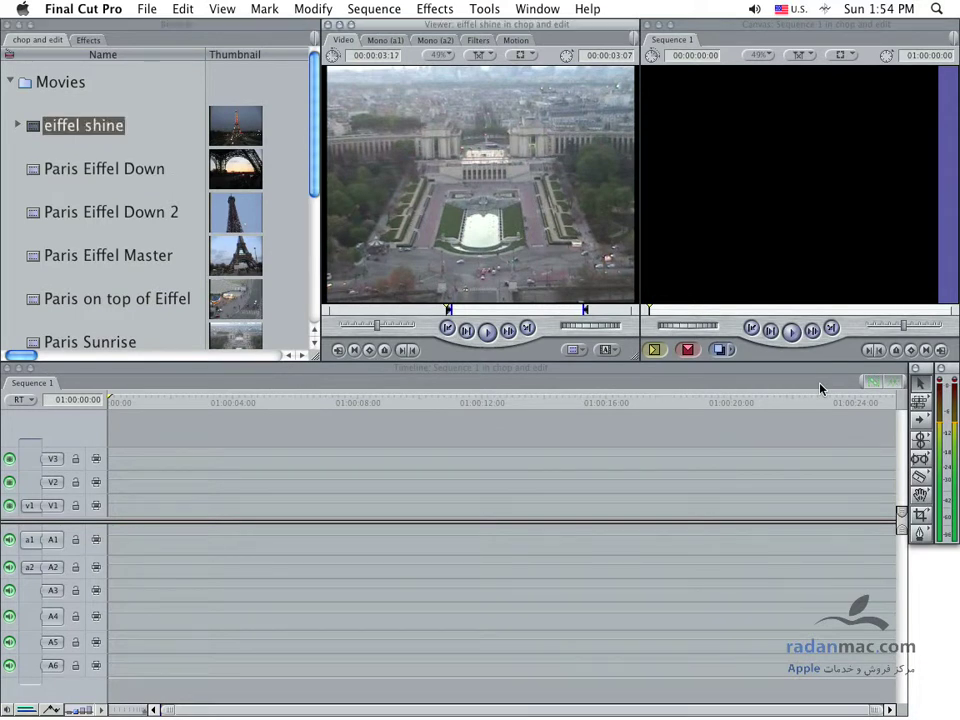
key("Right")
key("Right")
key("Right")
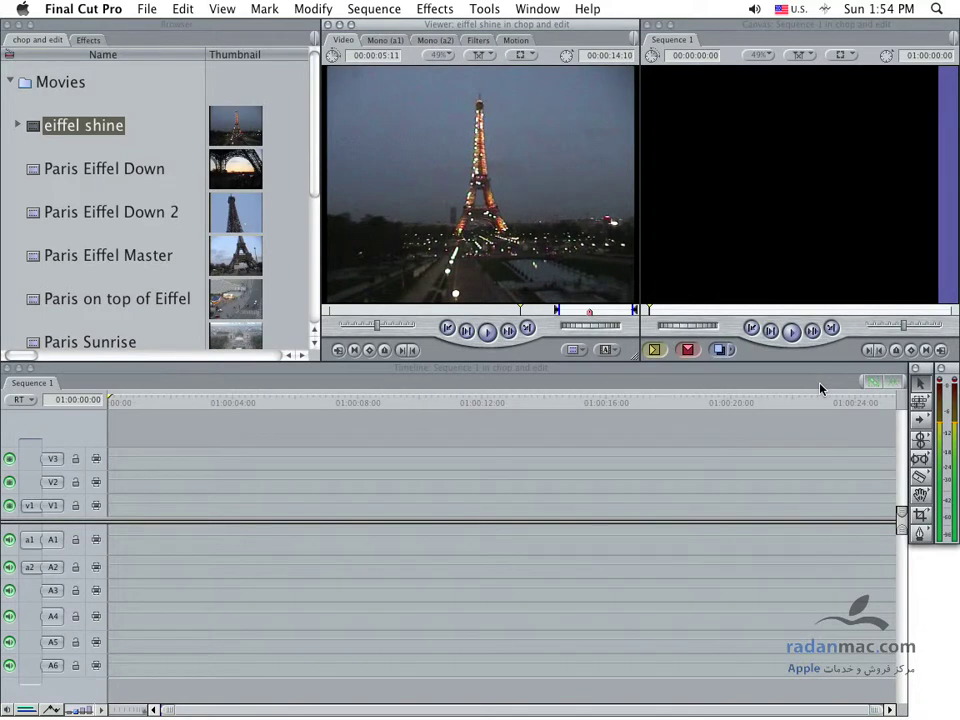
key("space")
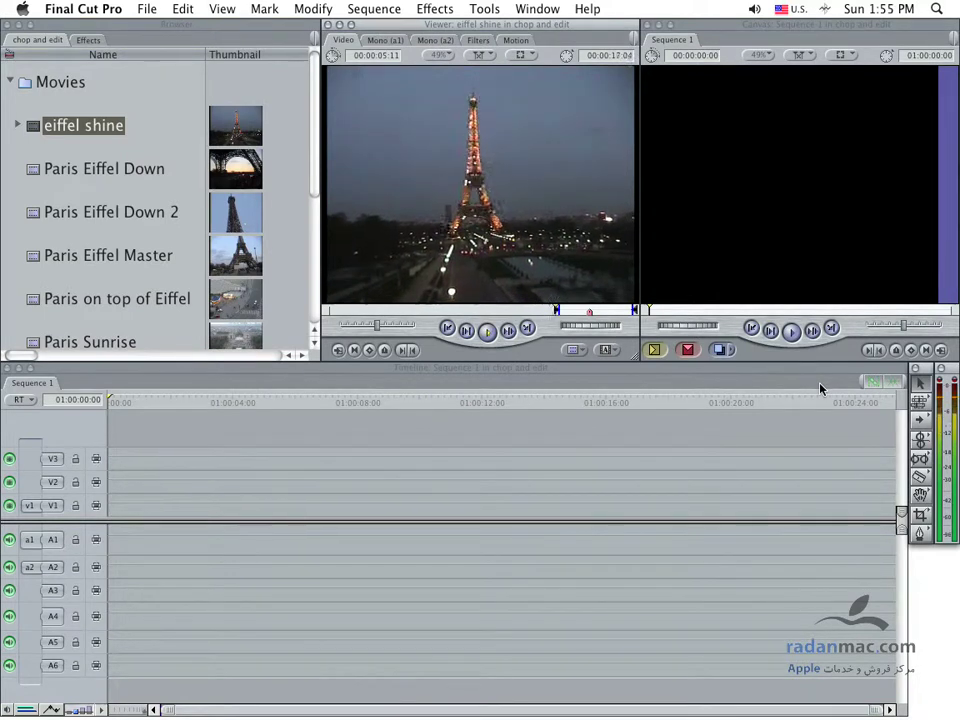
key("space")
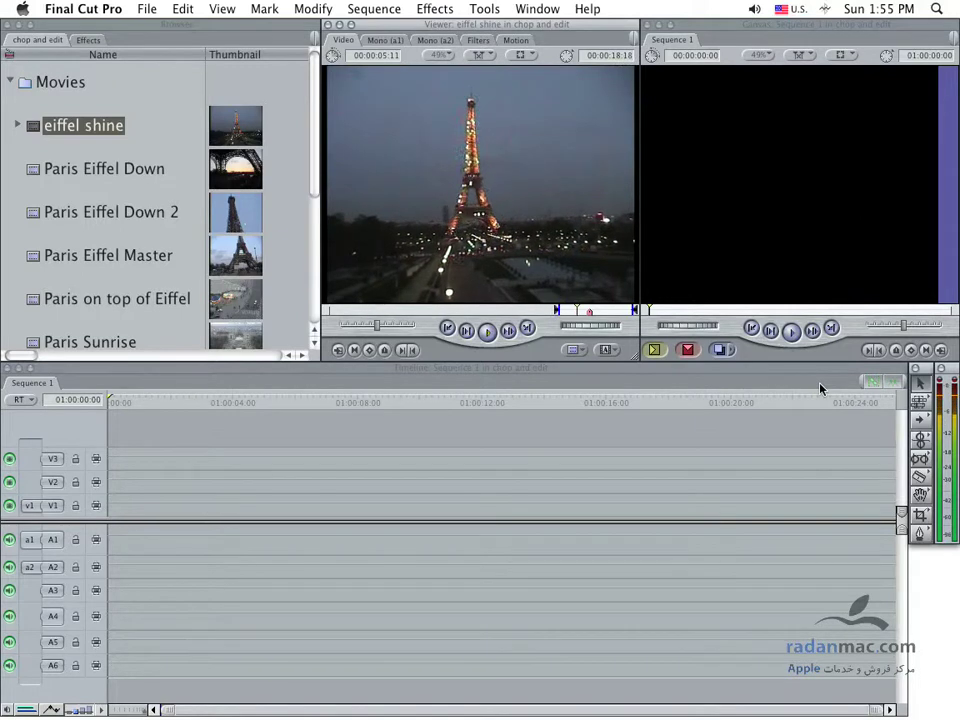
Mark an In point and overwrite eiffel shine into Sequence 1 on V1, A1 and A2.
key("i")
key("F10")
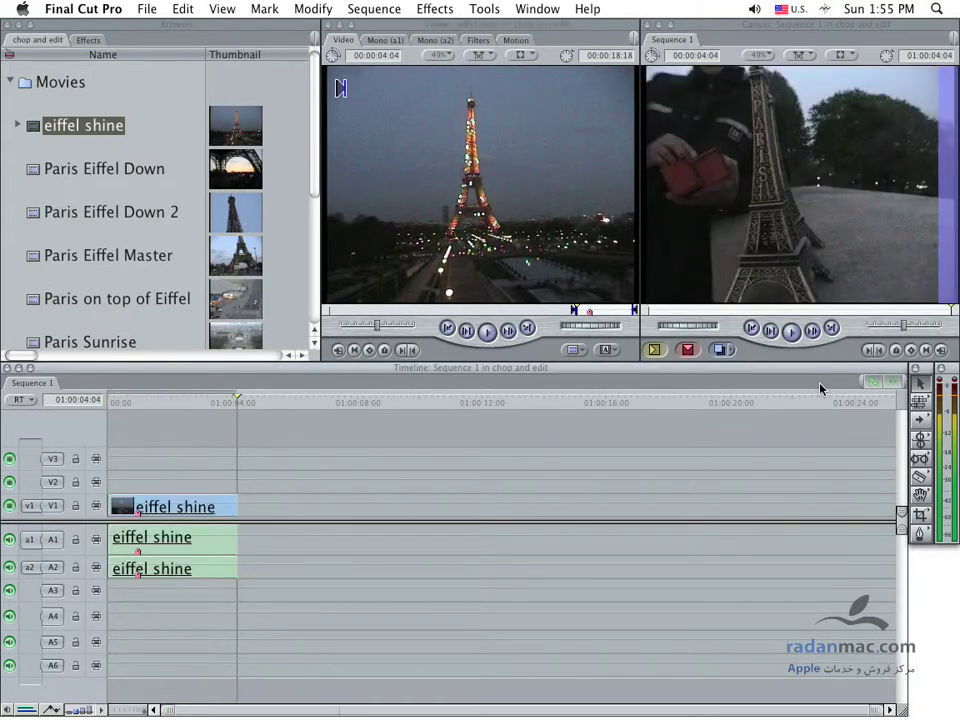
key("super+4")
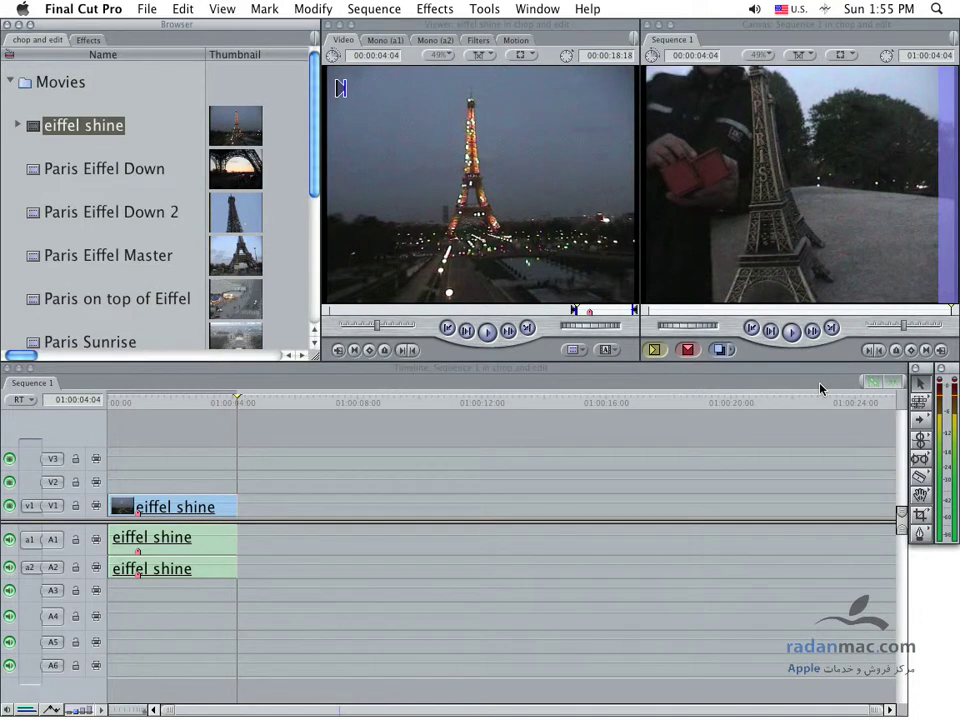
Load Paris Eiffel Master in the Viewer and shuttle with J/K/L to the wanted frame.
key("Down")
key("Down")
key("Down")
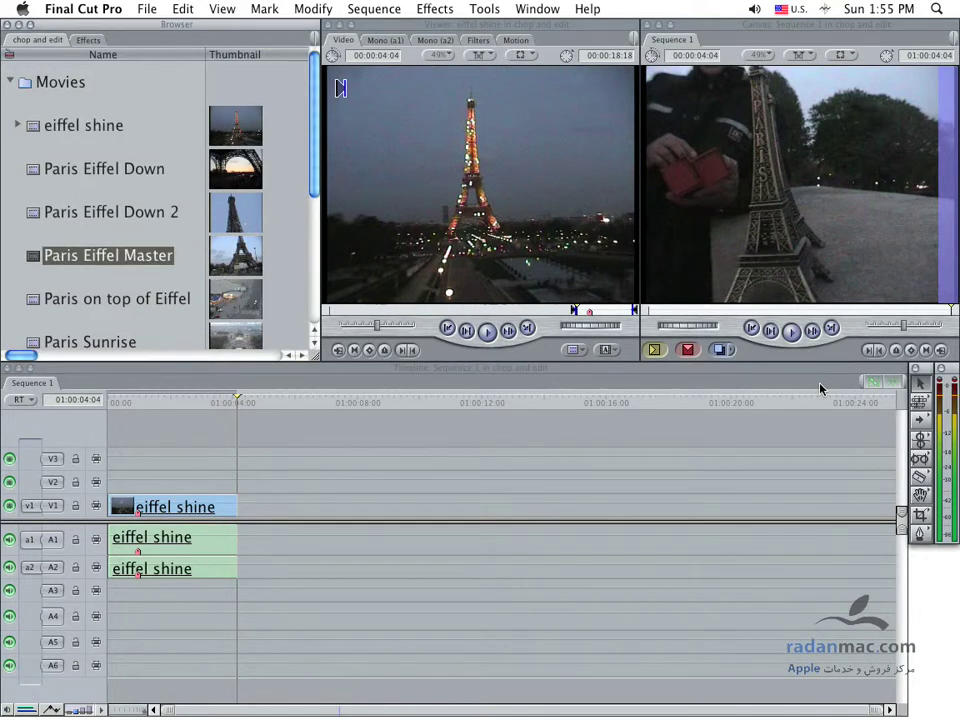
key("Return")
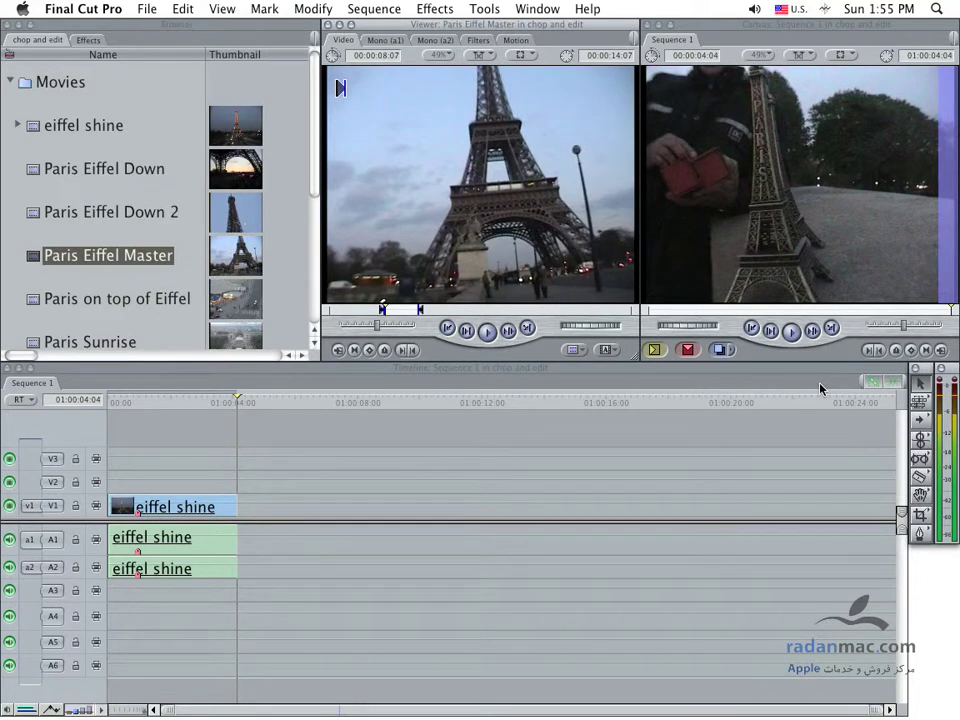
key("space")
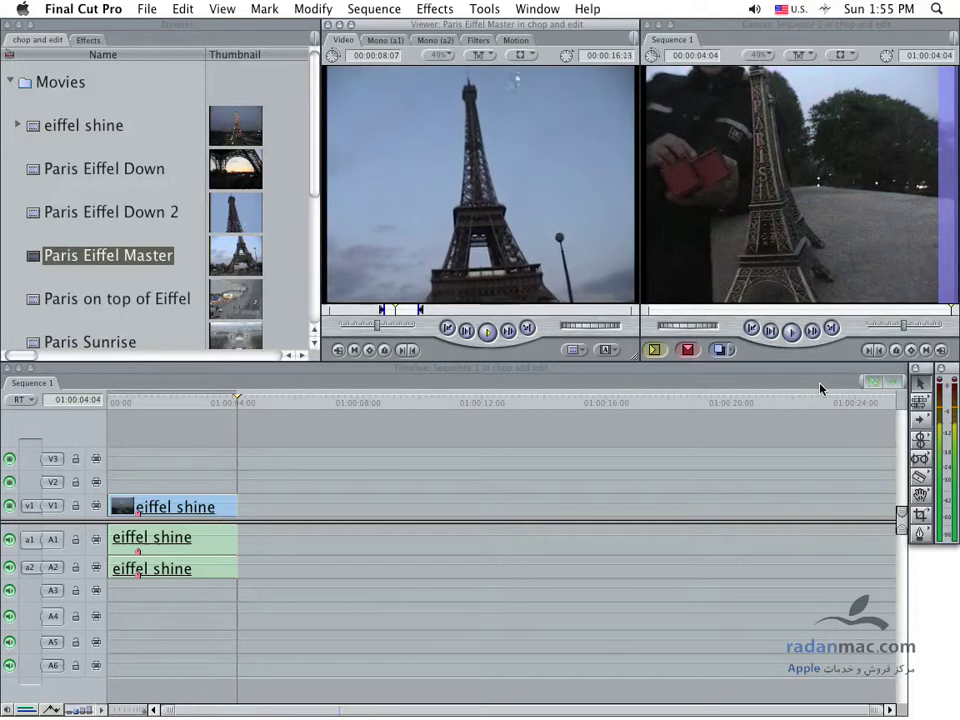
key("j")
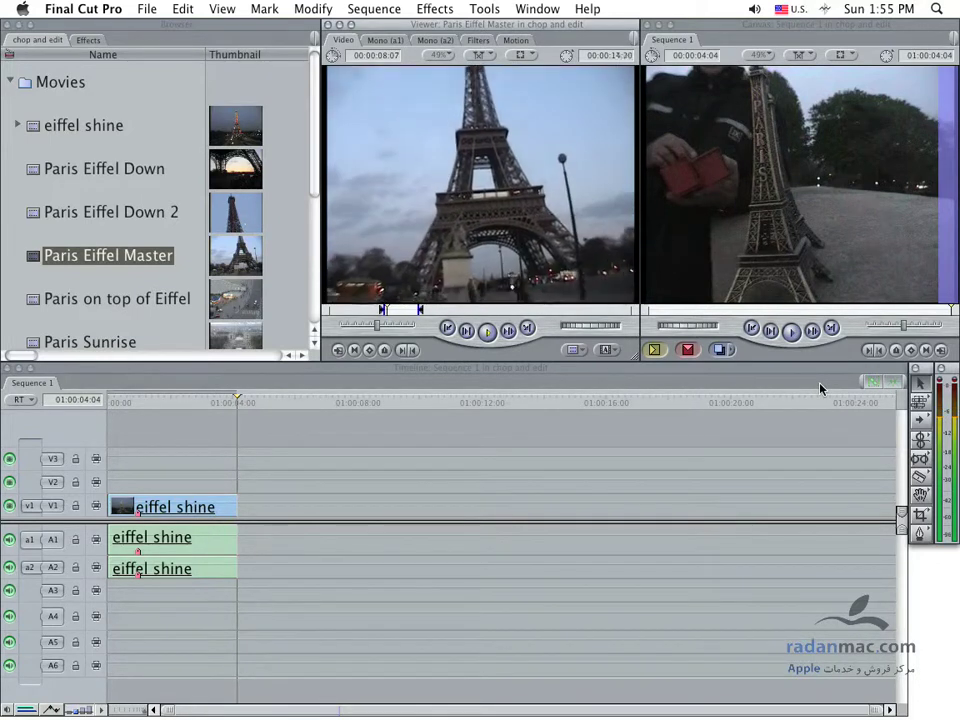
key("k")
key("j")
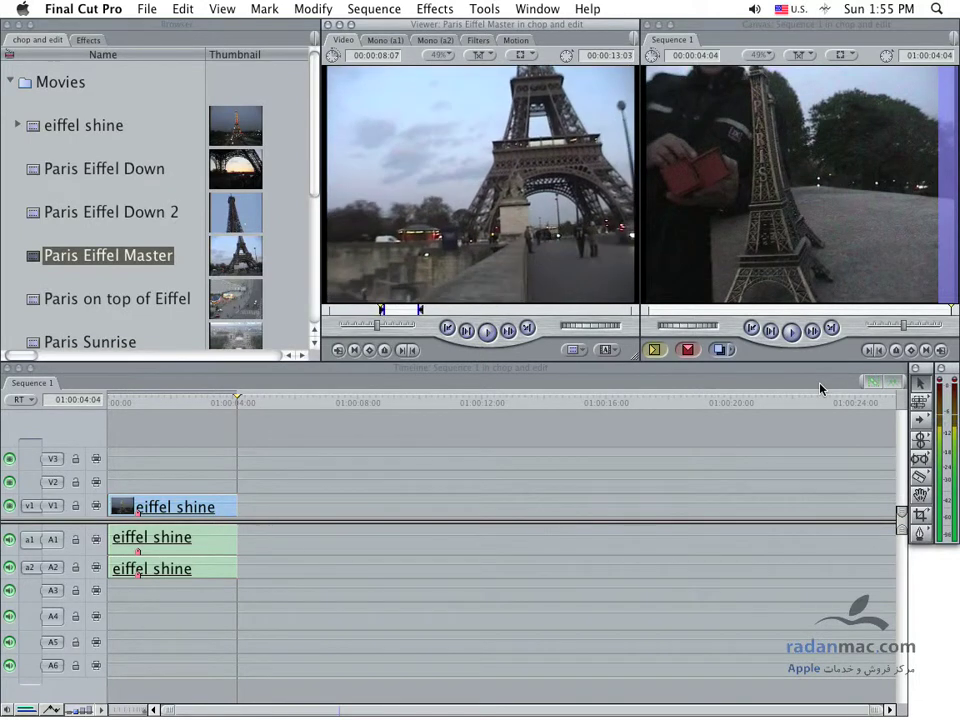
key("l")
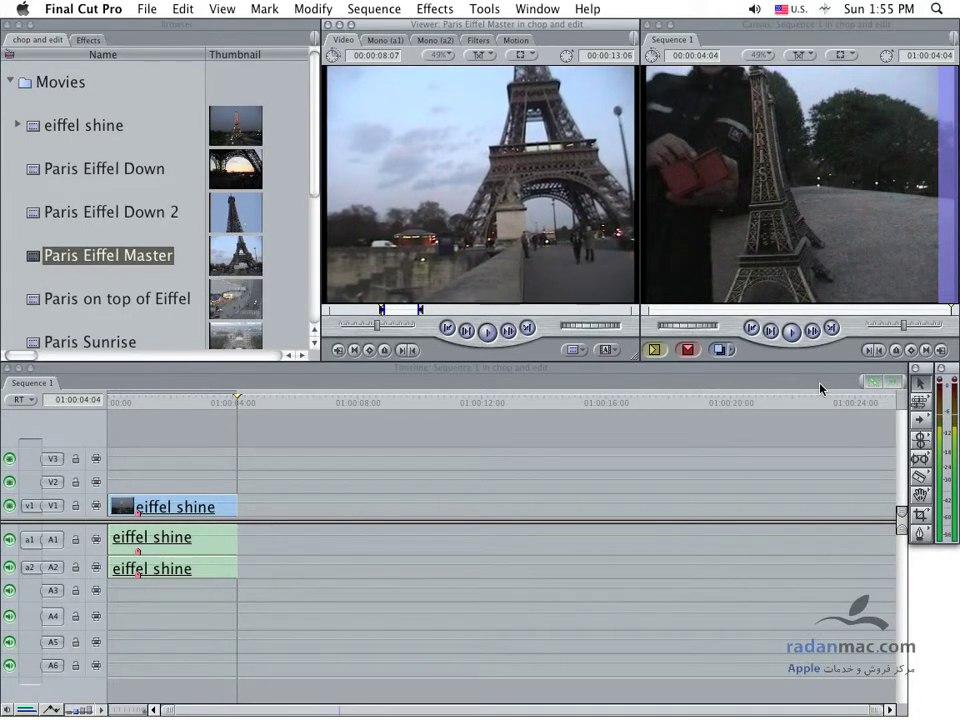
Mark In and Out for about six seconds and overwrite Paris Eiffel Master after eiffel shine.
key("i")
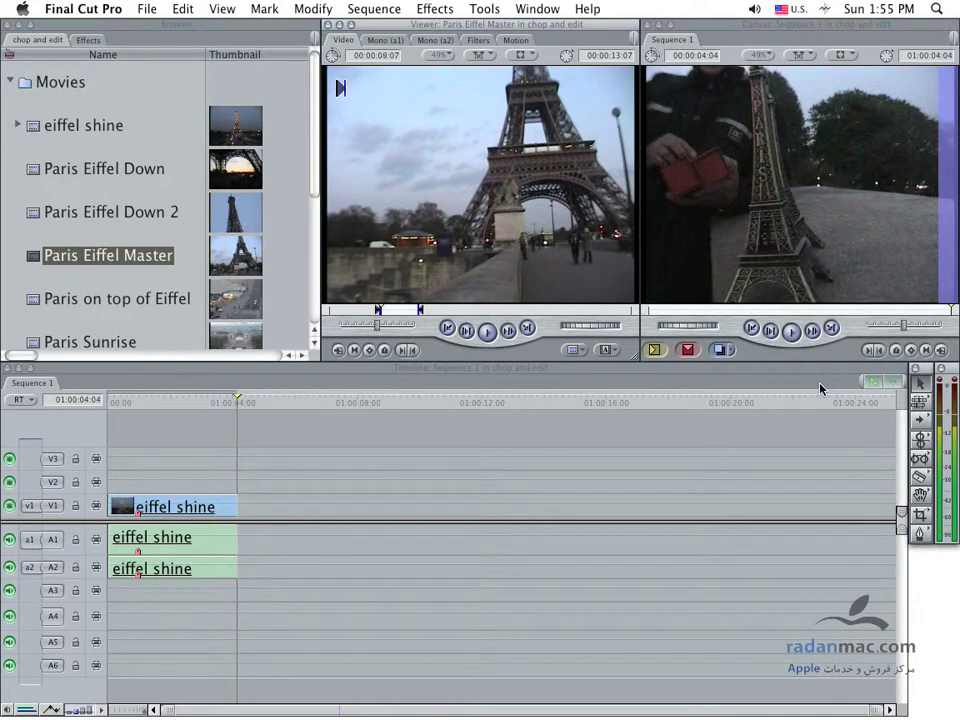
key("l")
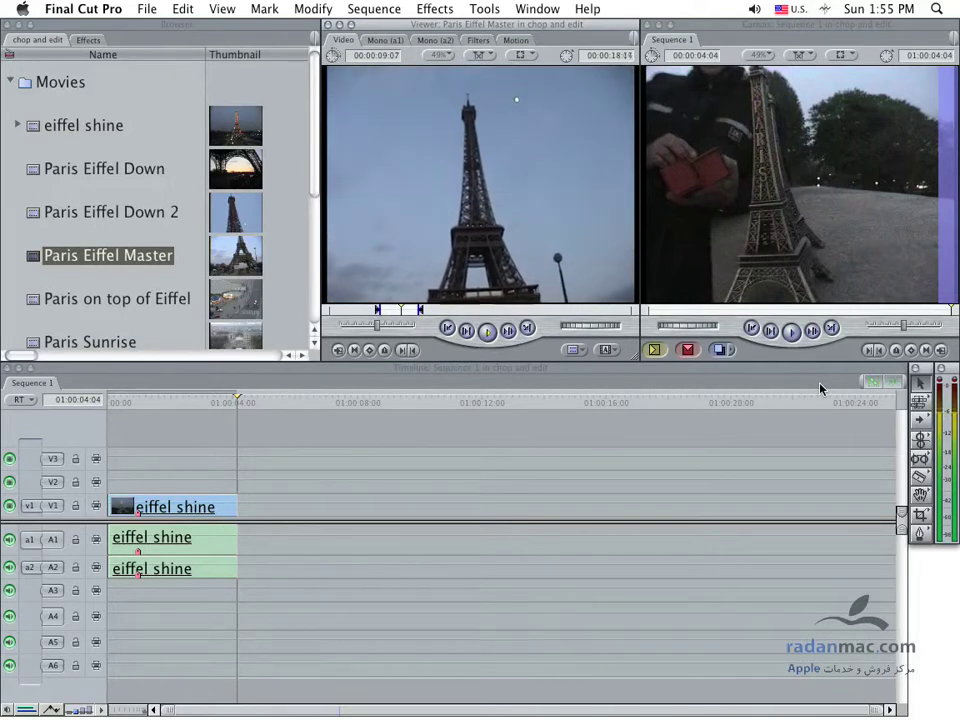
key("k")
key("o")
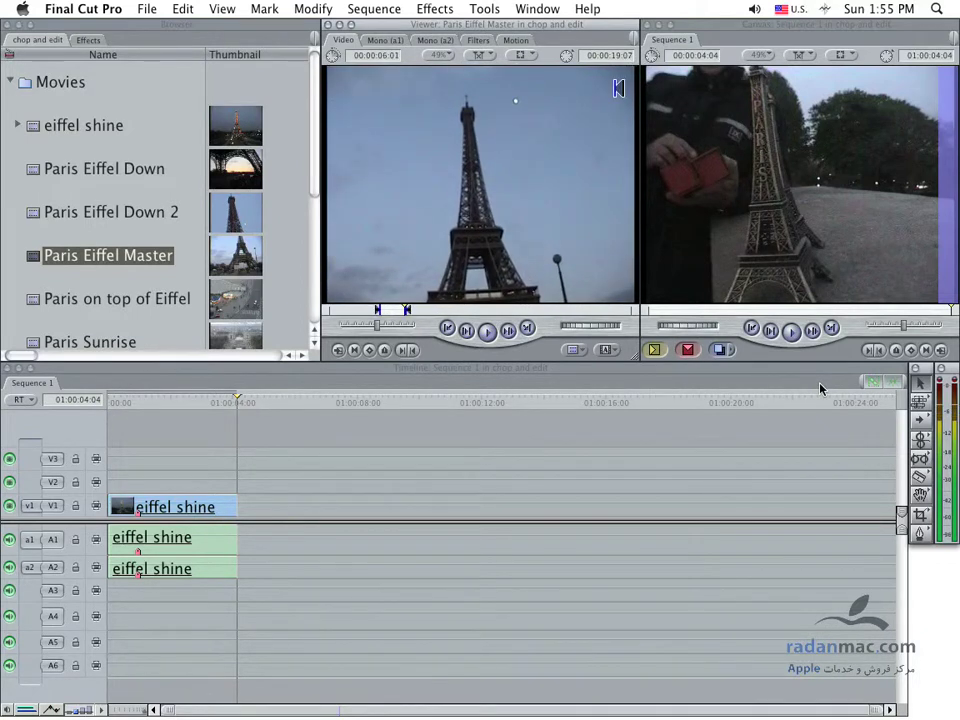
key("F10")
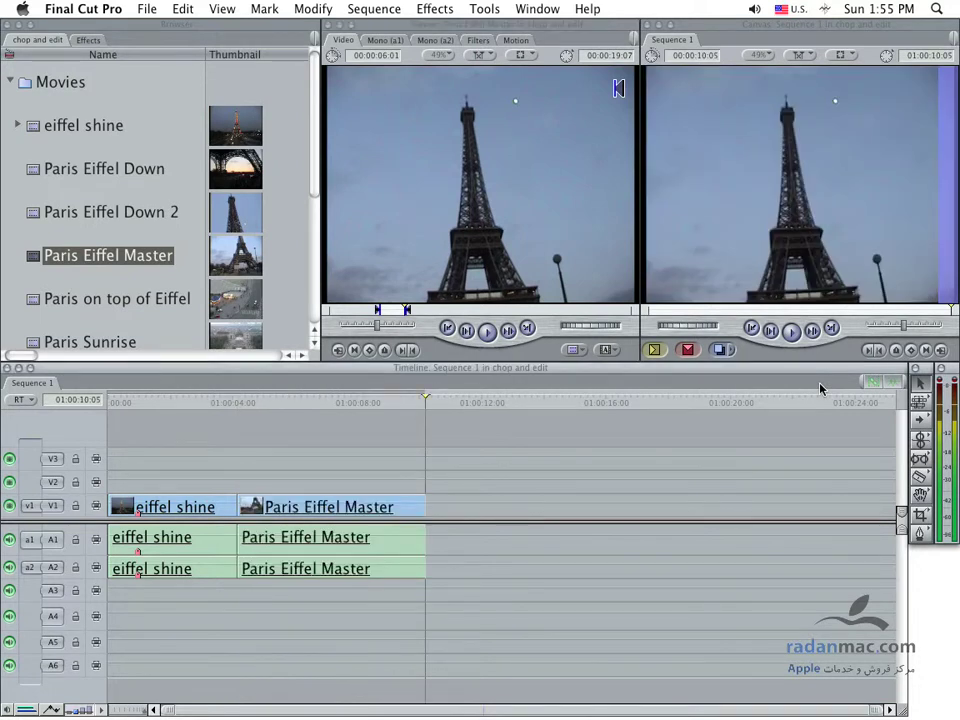
key("super+4")
Load Paris on top of Eiffel in the Viewer and play it forward a little.
key("Down")
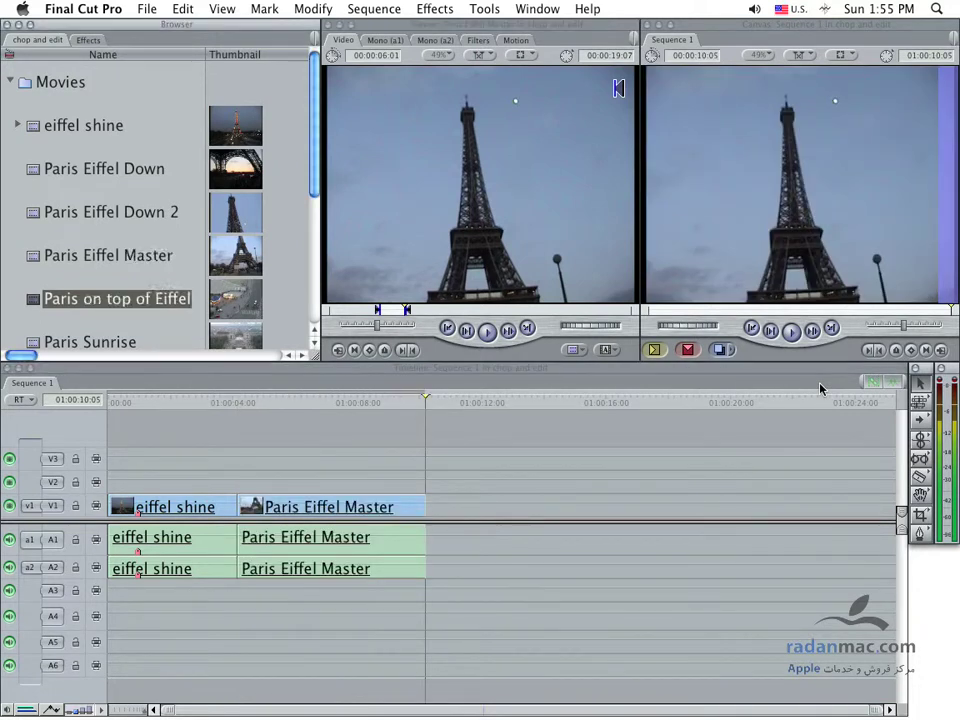
key("Return")
key("space")
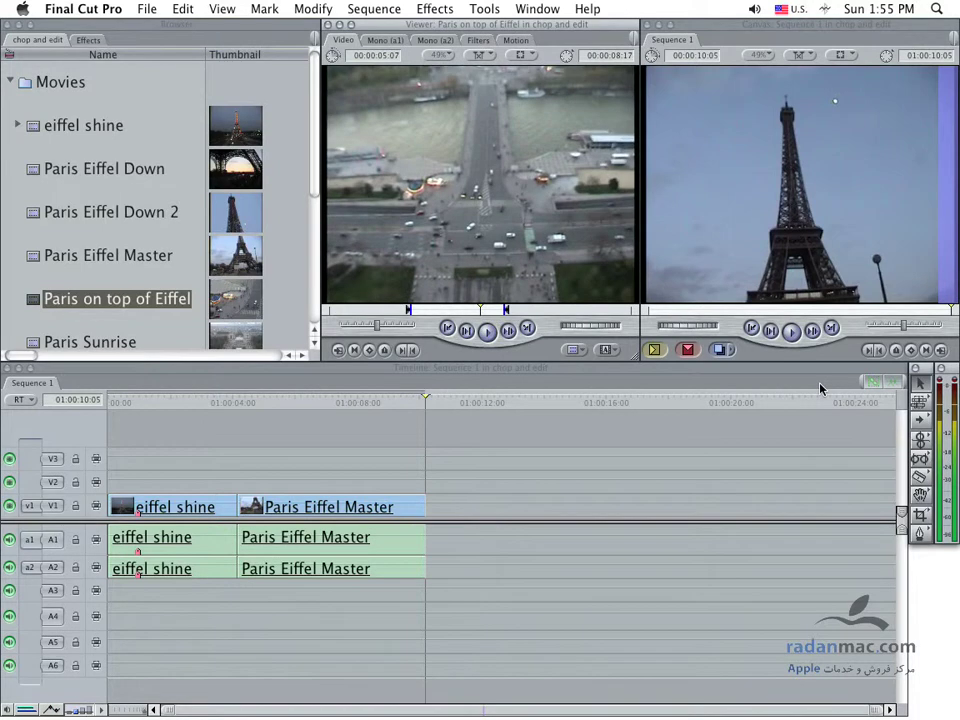
Mark the Out point and edit Paris on top of Eiffel in after Paris Eiffel Master.
key("o")
key("F10")
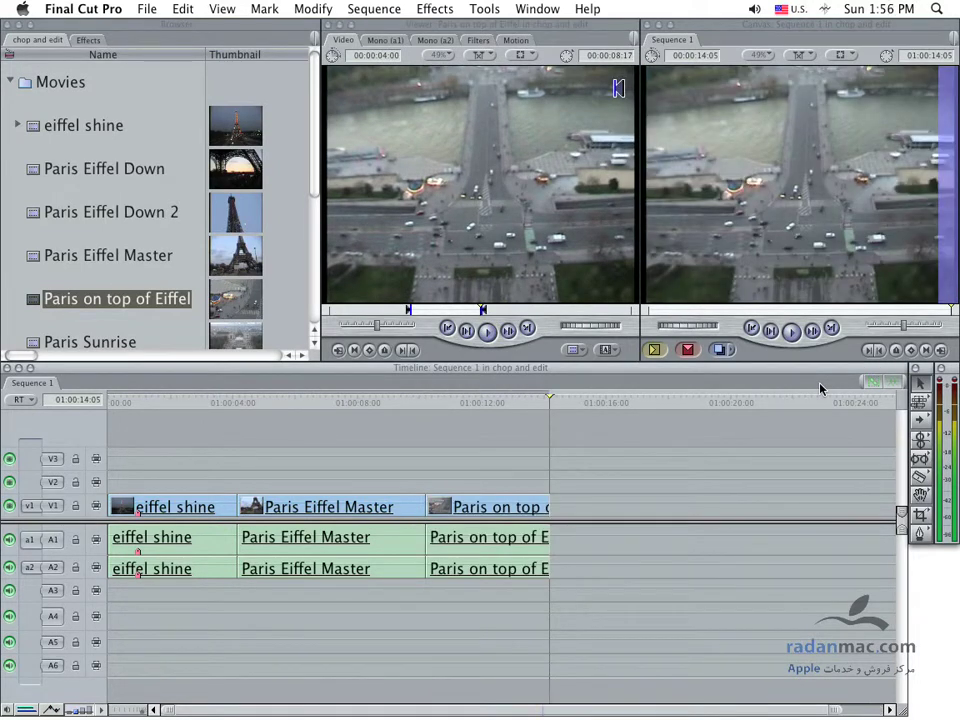
key("super+4")
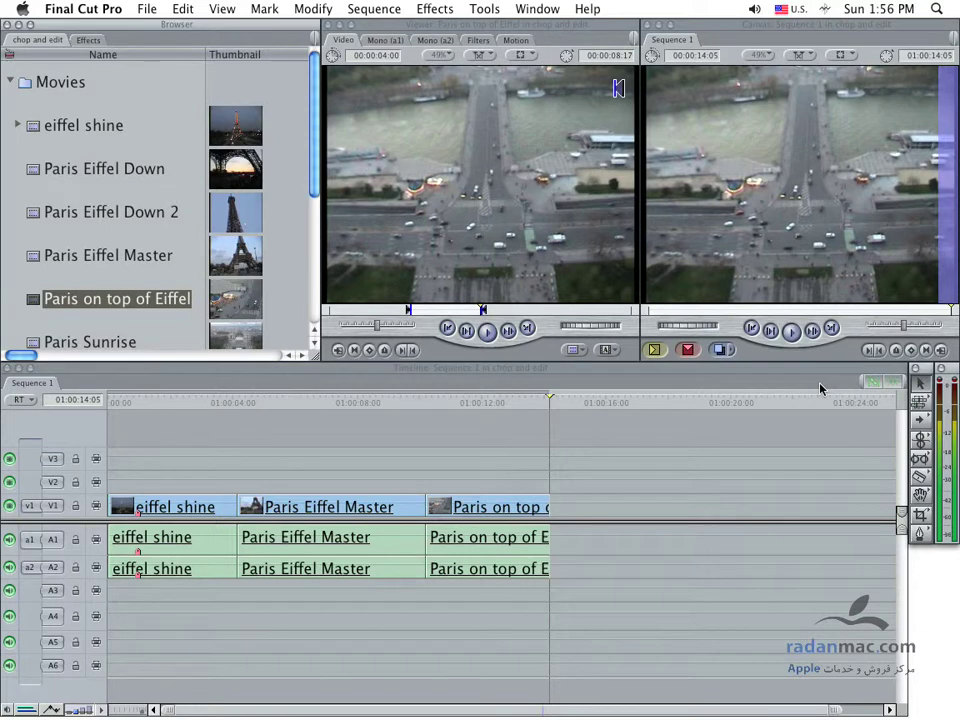
Expand the Music bin to show its three tracks and select Paris je t'aime.aif.
key("Down")
key("Down")
key("Down")
key("Down")
key("Up")
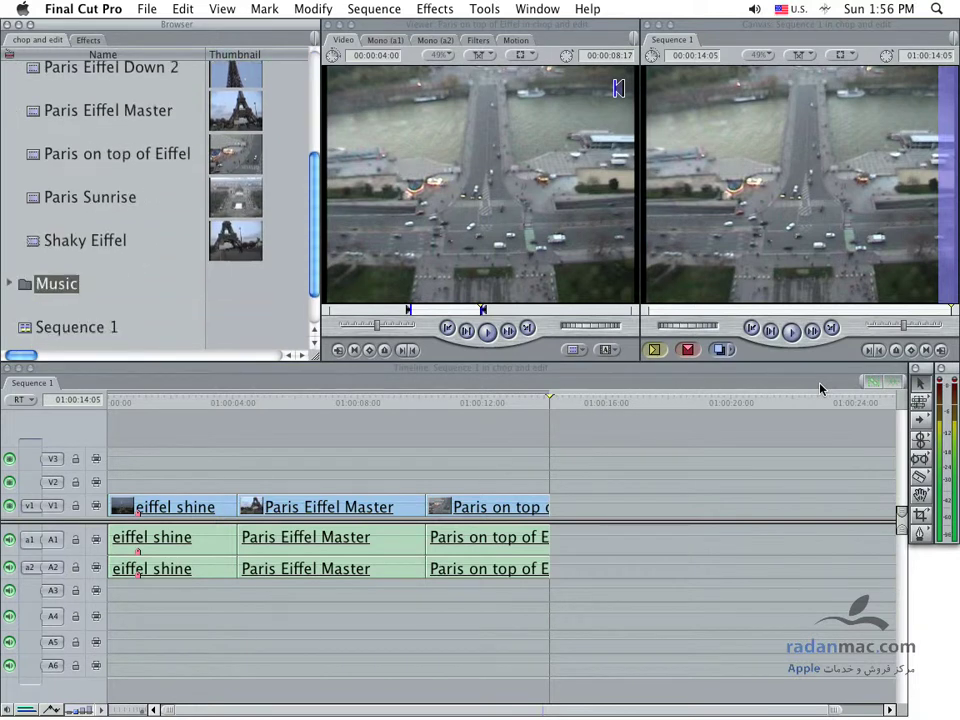
key("Up")
key("Up")
key("Up")
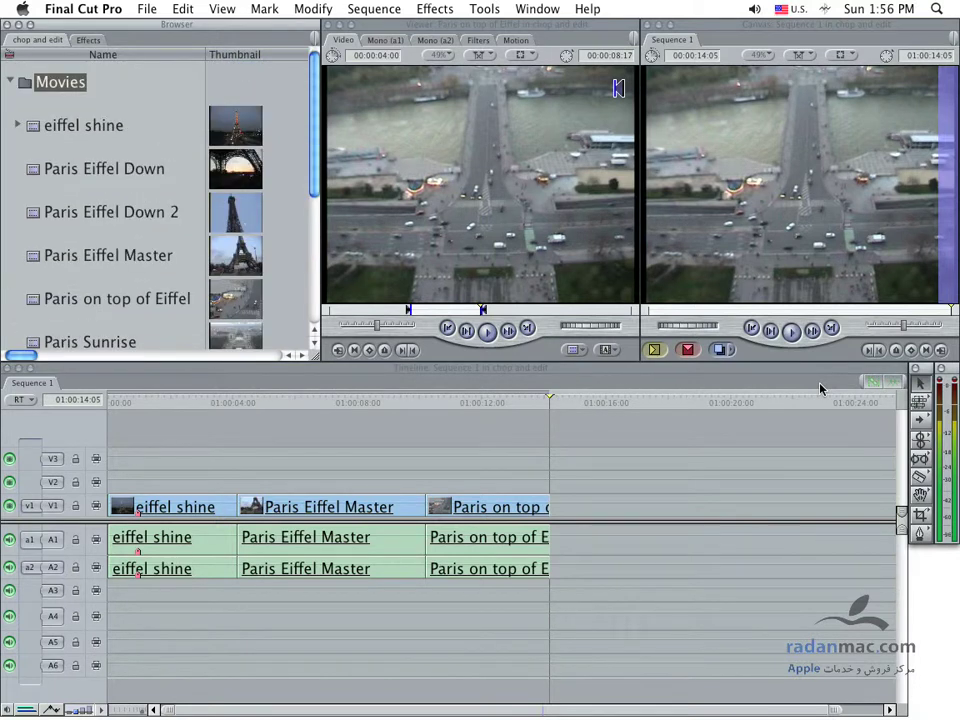
key("Down")
key("Down")
key("Down")
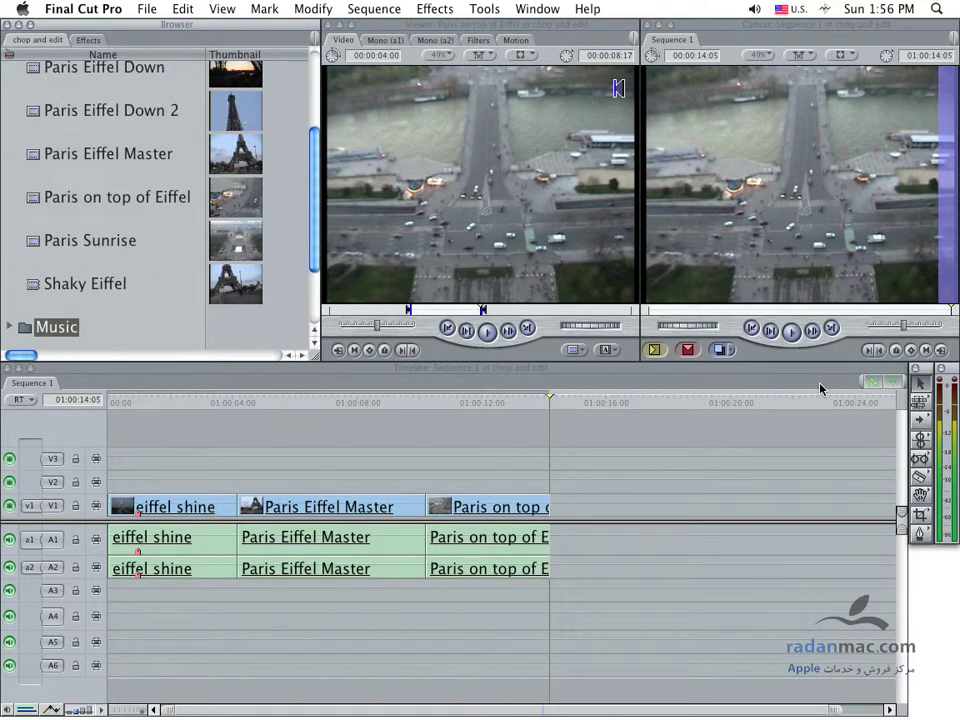
key("Up")
key("Up")
key("Up")
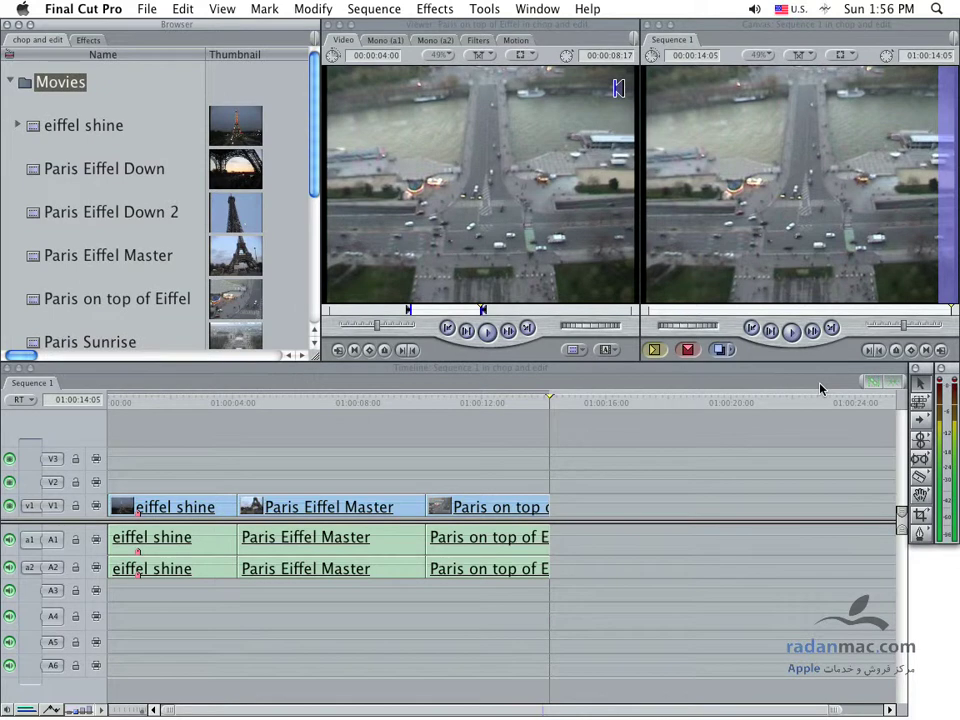
key("End")
key("Up")
key("Right")
key("End")
key("Up")
key("Up")
key("Up")
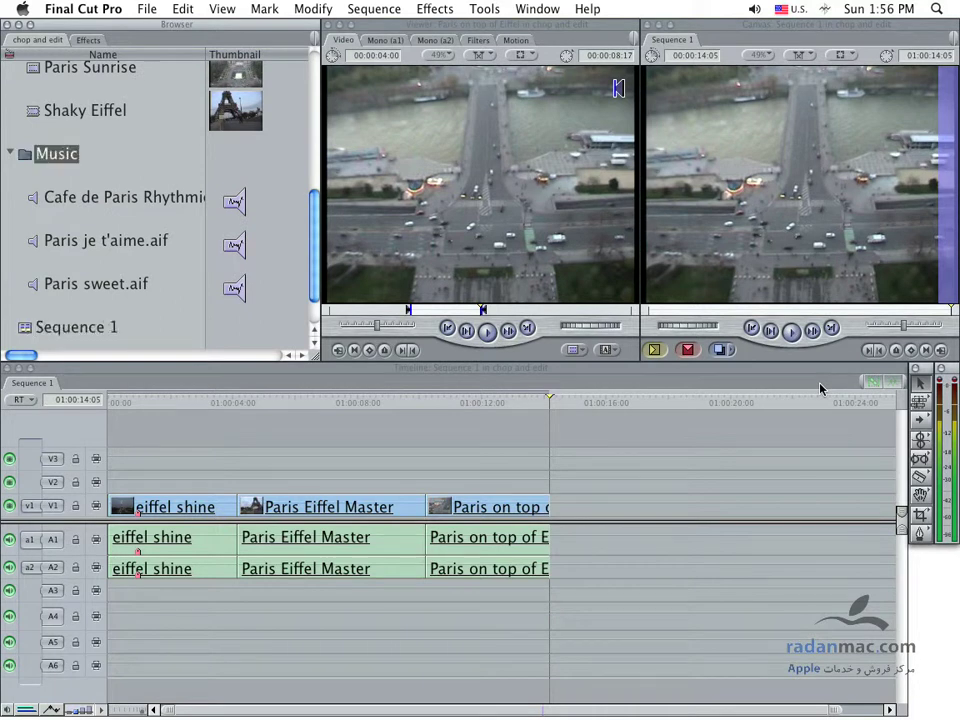
key("Down")
key("Down")
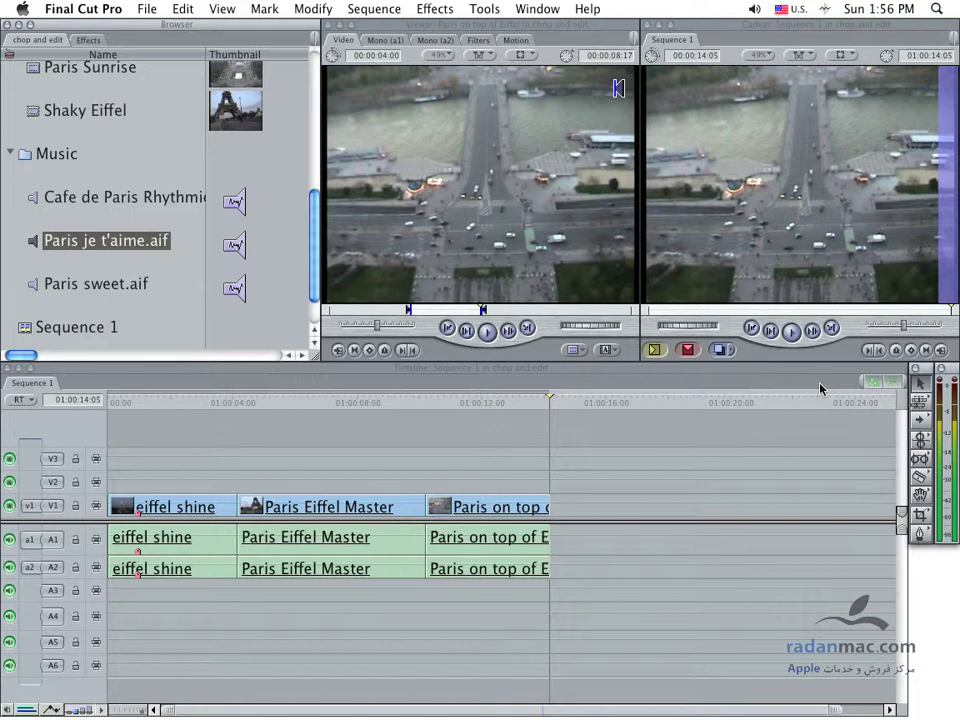
Step the playhead through the edit points between the three clips in Sequence 1.
left_click(820, 388)
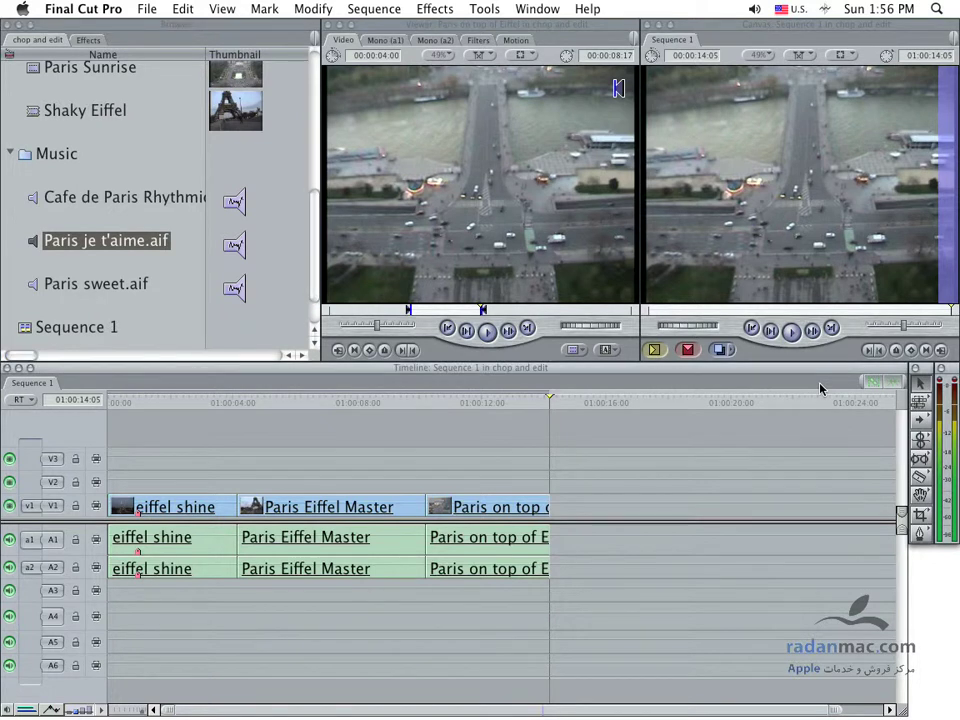
key("Up")
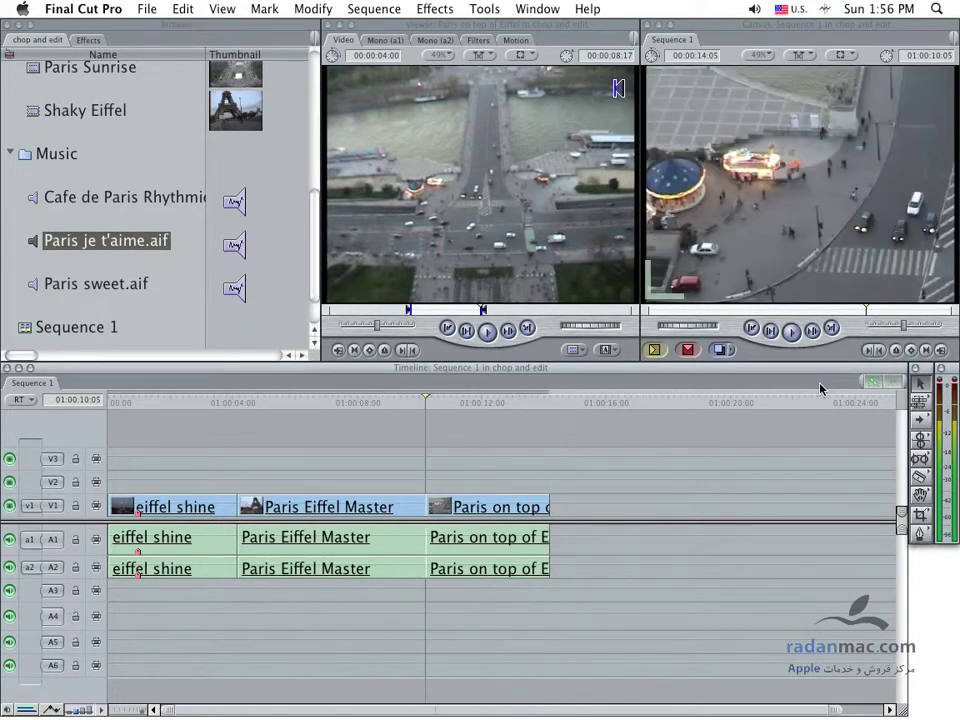
key("Up")
key("Up")
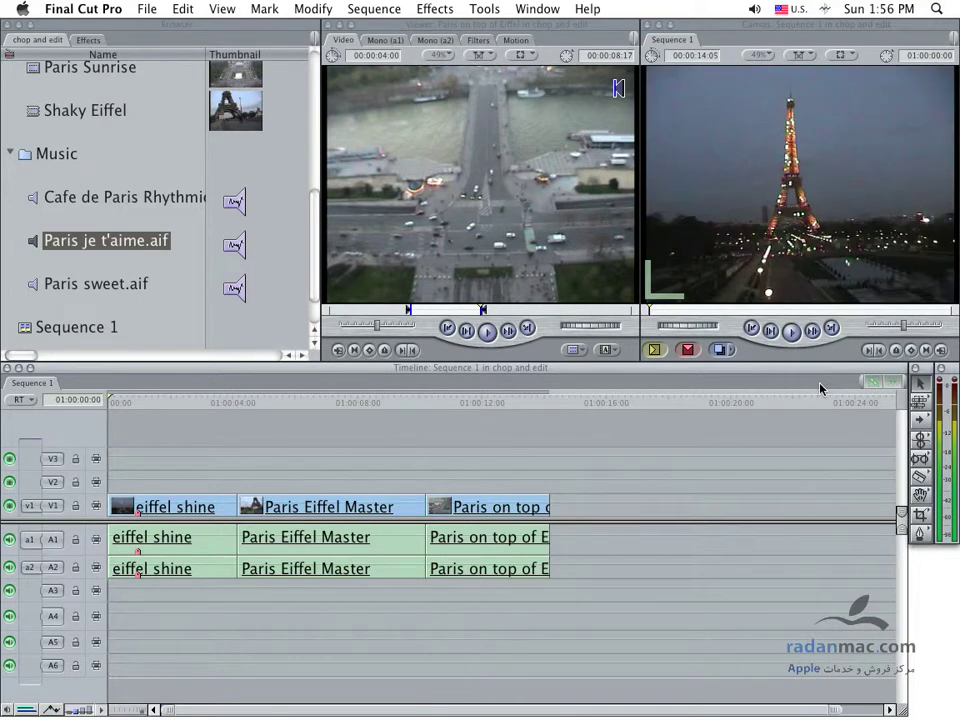
key("Down")
key("Down")
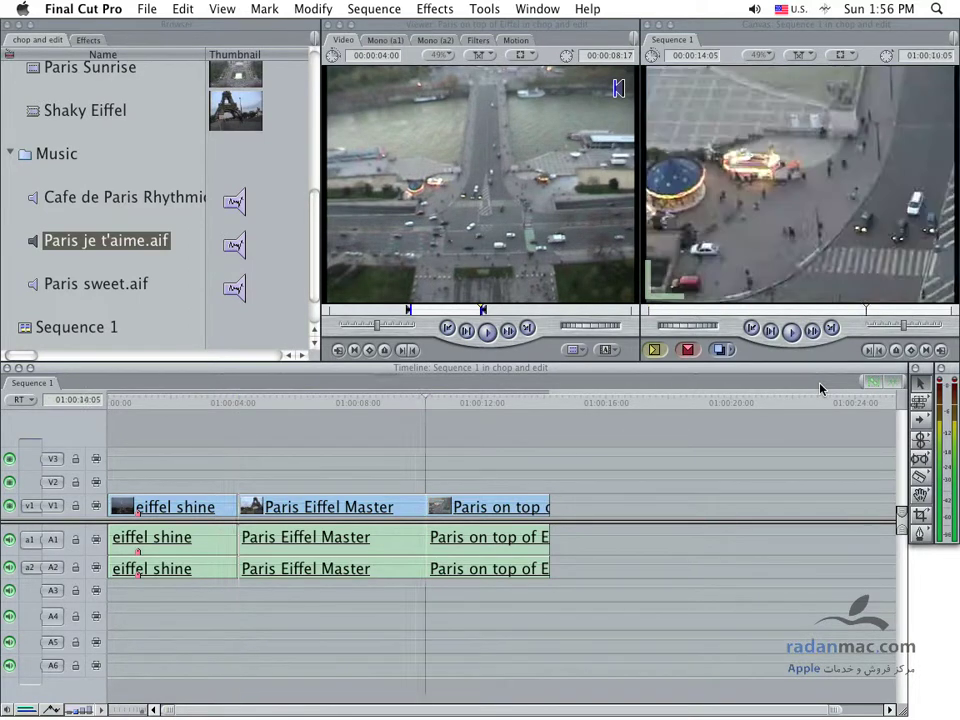
key("Down")
key("Up")
key("Up")
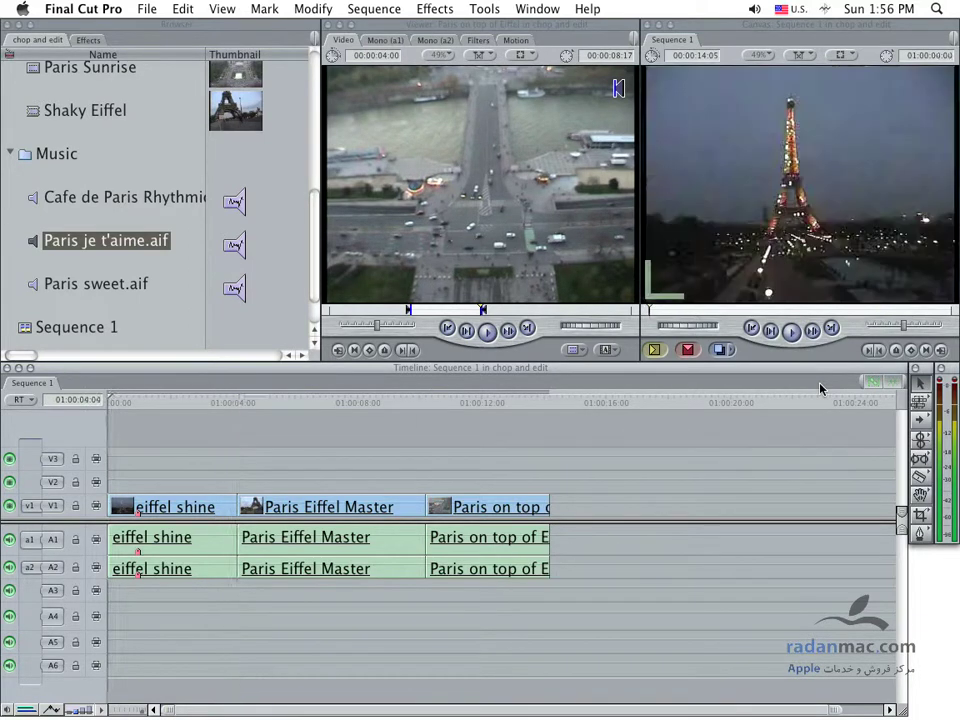
key("Down")
key("Down")
key("Up")
key("Up")
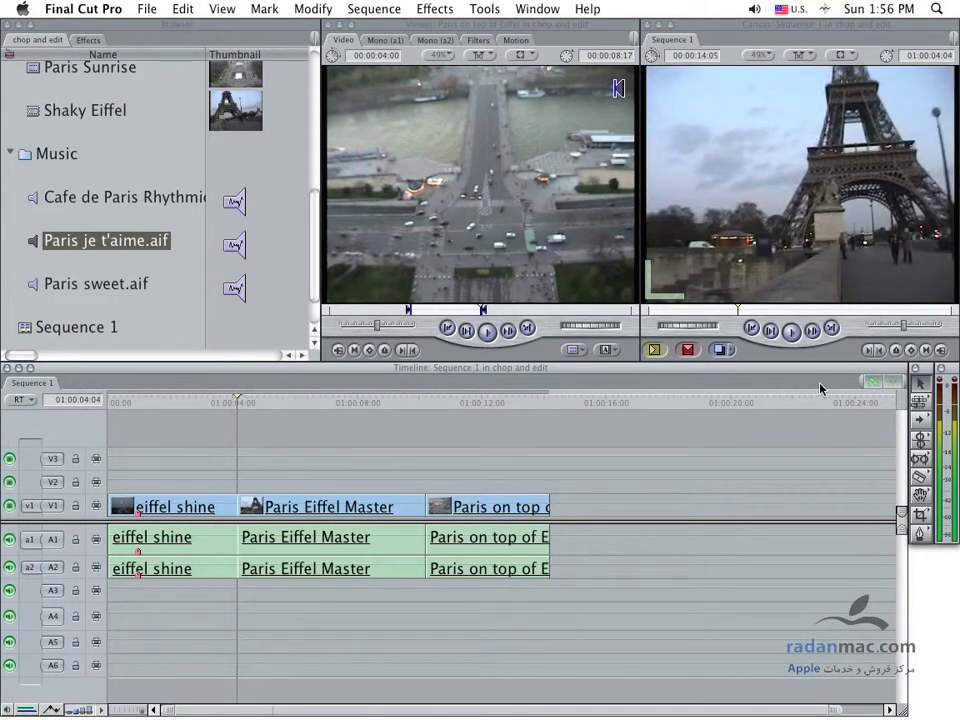
key("Down")
key("Down")
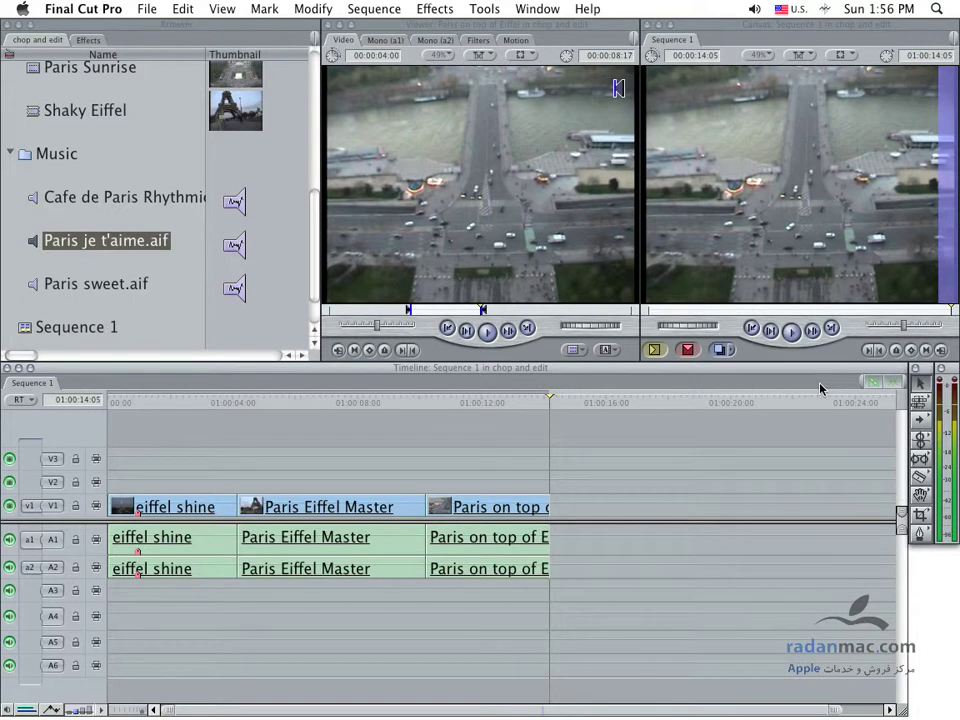
Jump between the sequence end at 01:00:14:05 and the start, finishing at 01:00:00:00.
key("Home")
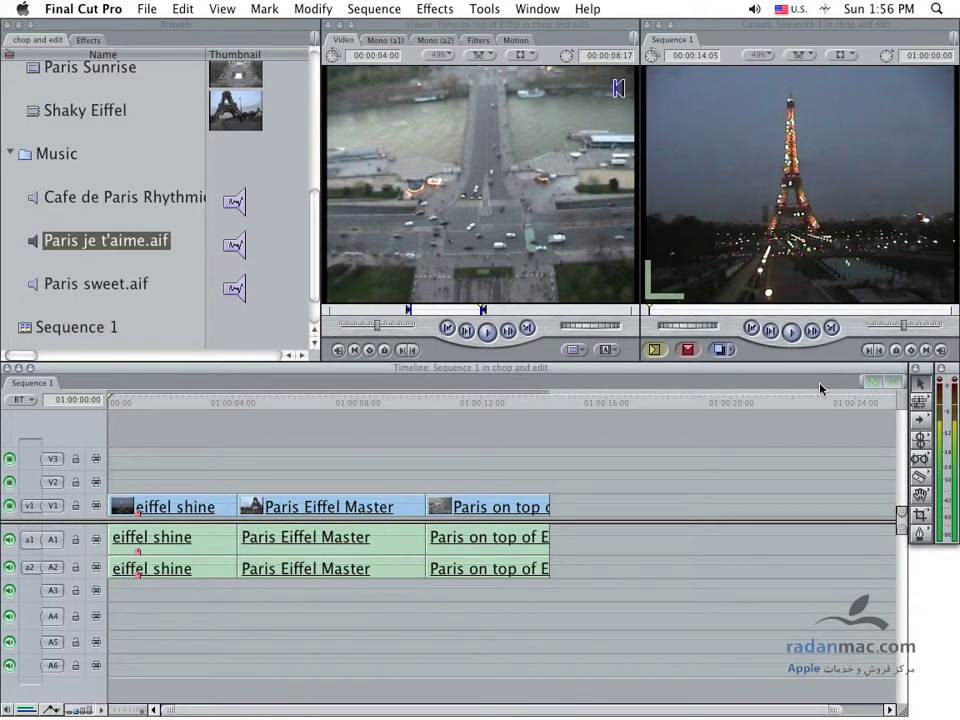
key("End")
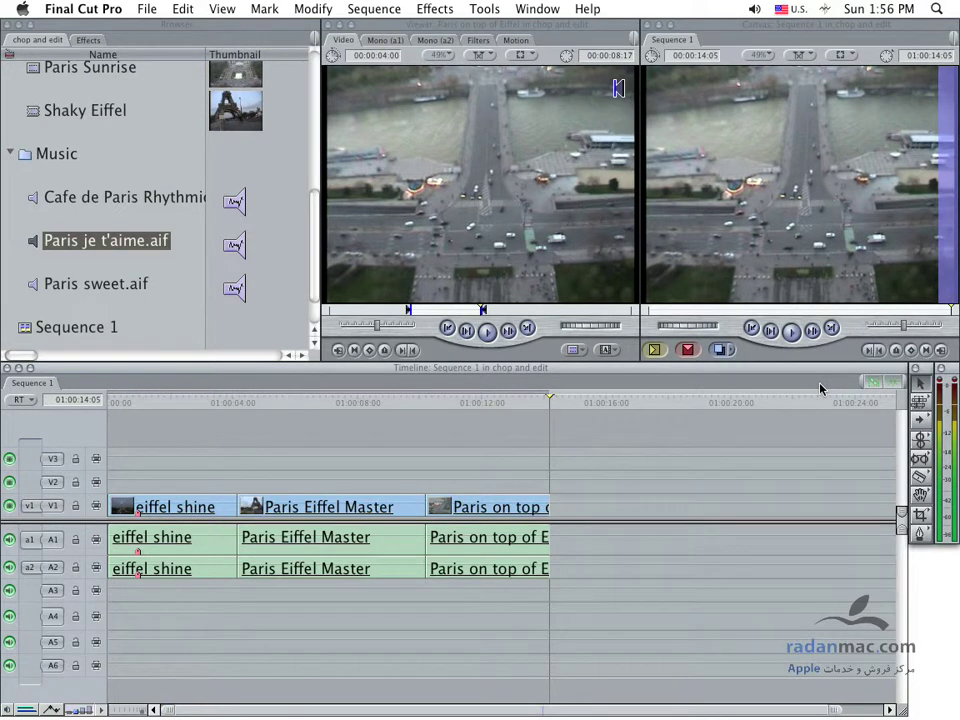
key("Home")
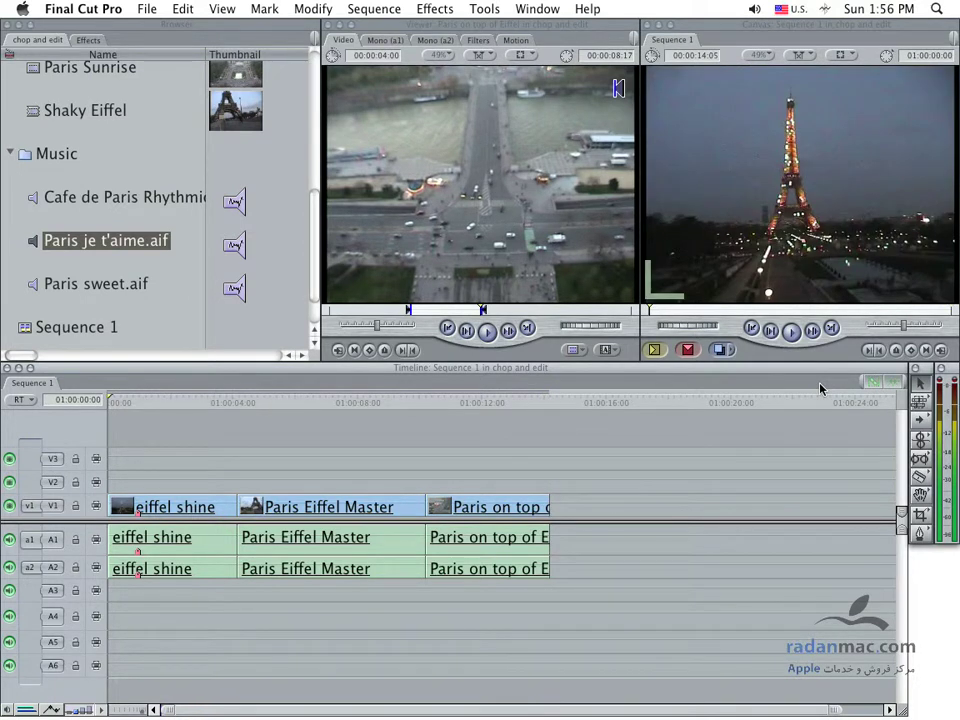
key("super+4")
Overwrite A1/A2 with Paris je t'aime.aif from the start and play the sequence from the top.
key("Return")
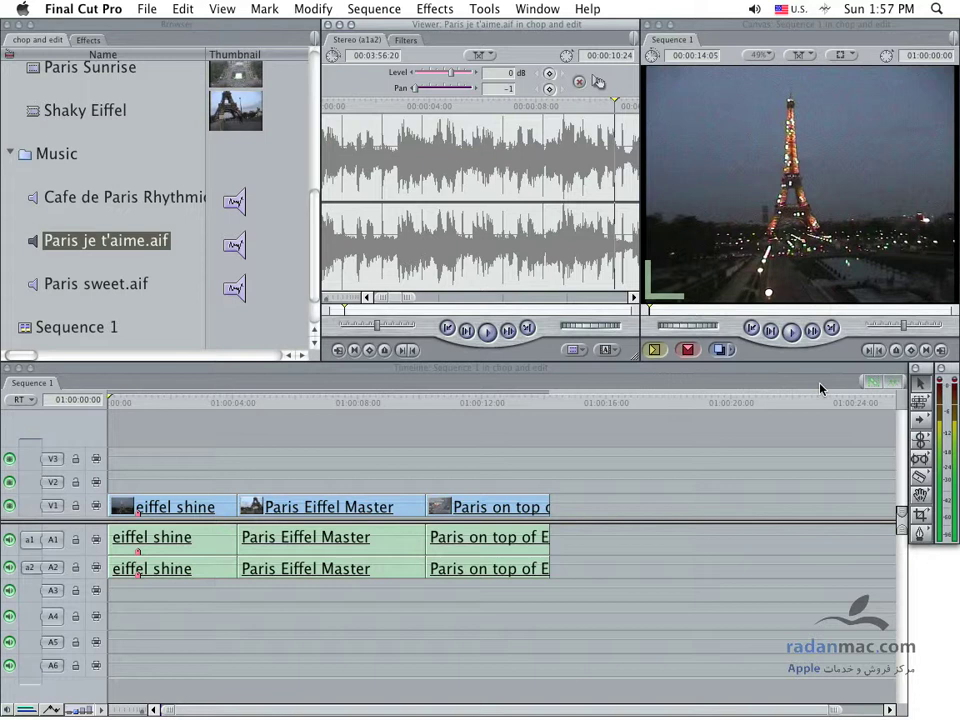
key("F10")
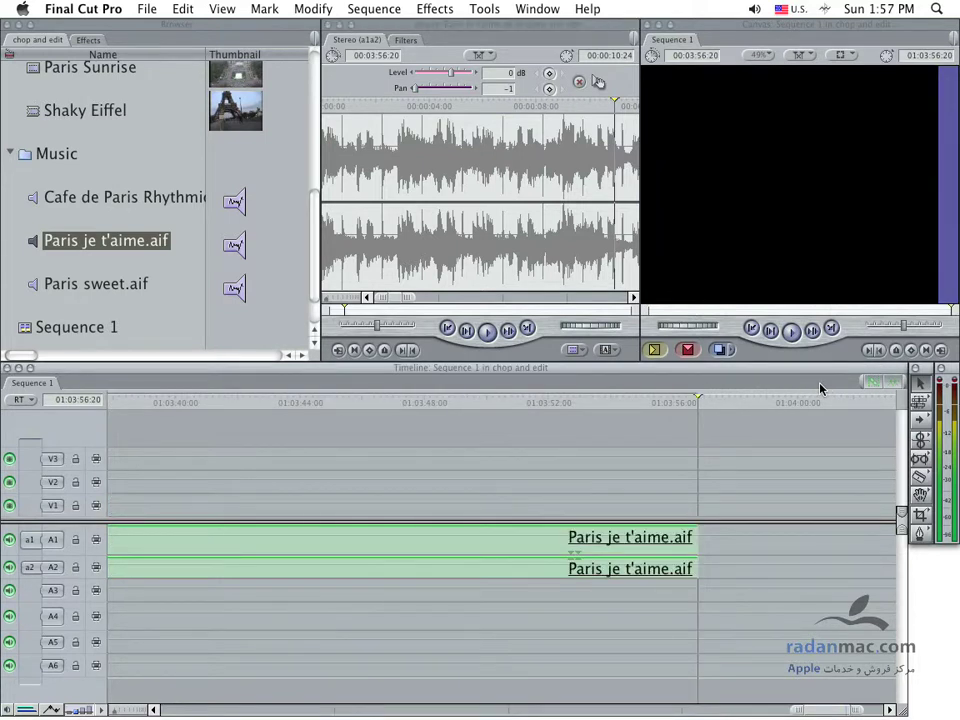
key("Home")
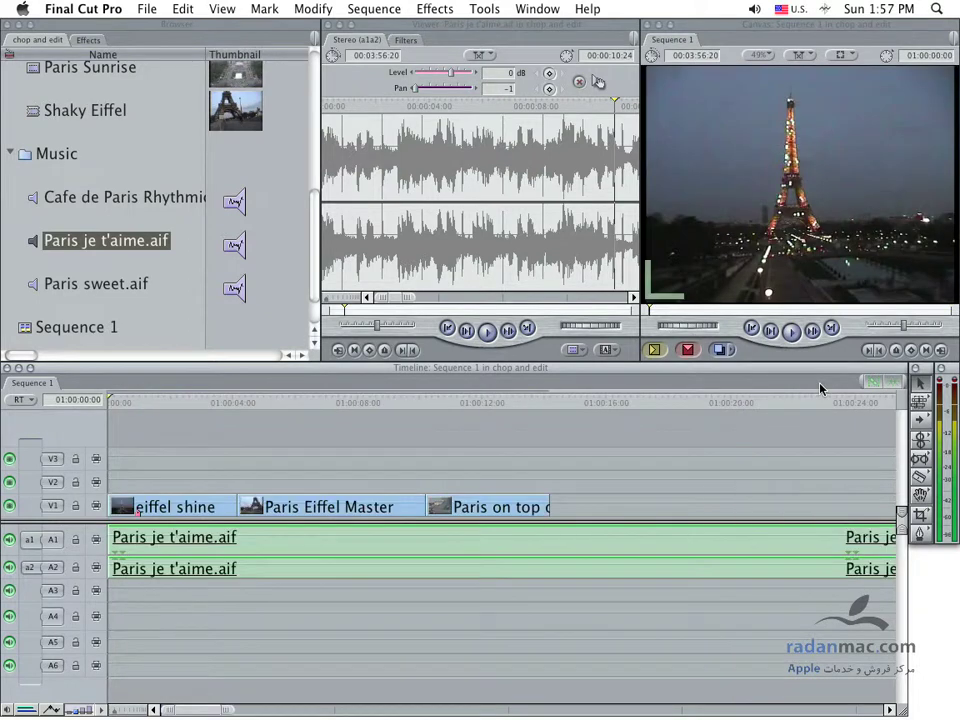
key("space")
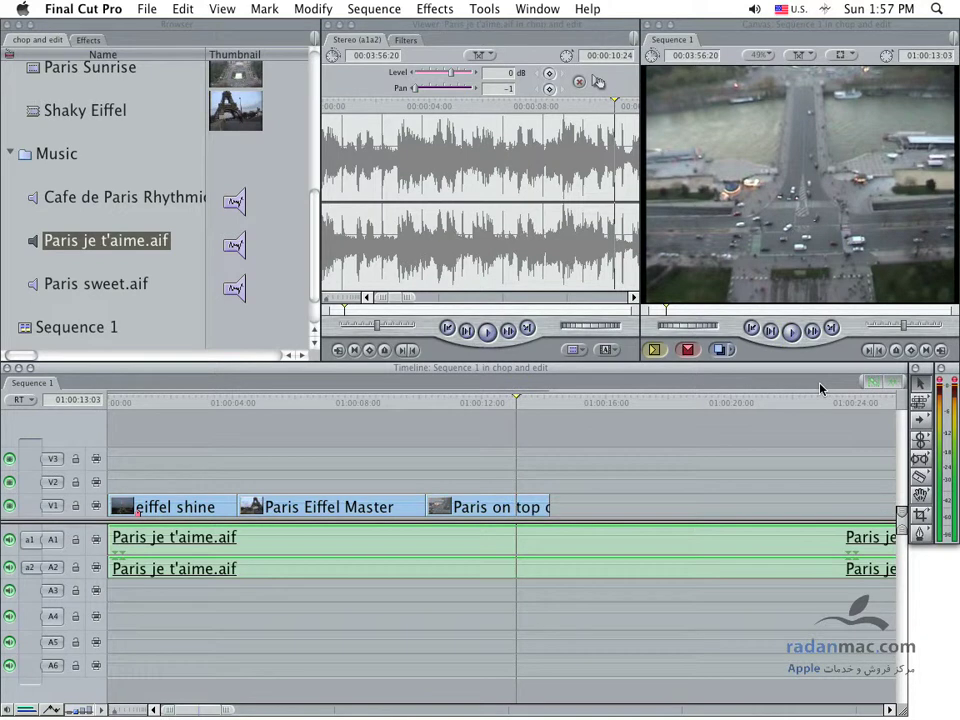
Move the Browser selection from the music track back toward the Movies clips and Paris Eiffel Down.
key("super+1")
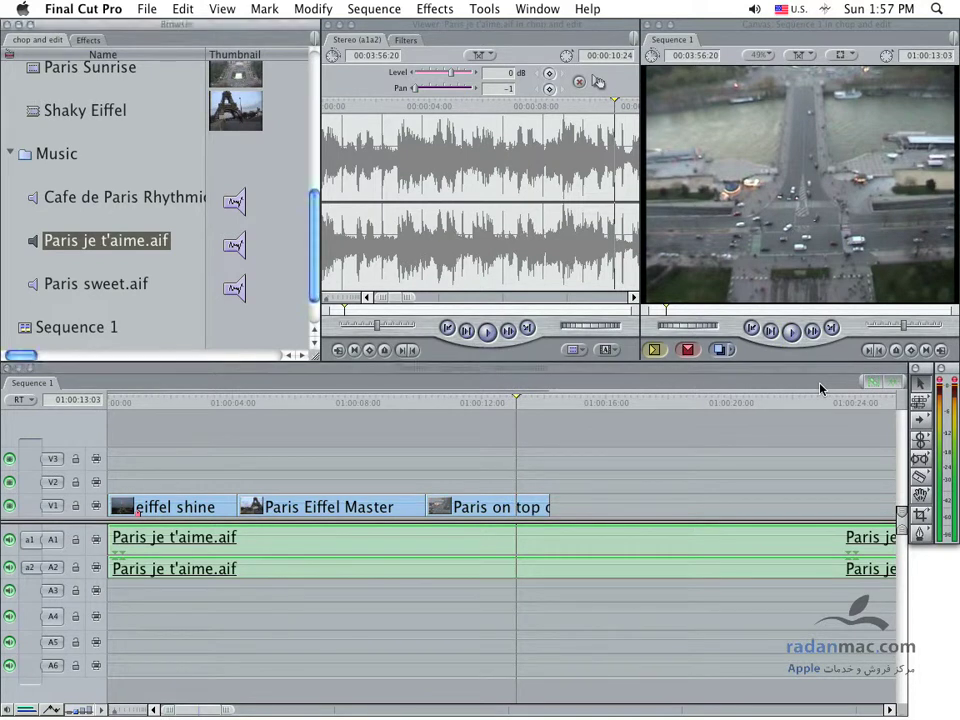
key("Up")
key("Up")
key("Up")
key("Up")
key("Up")
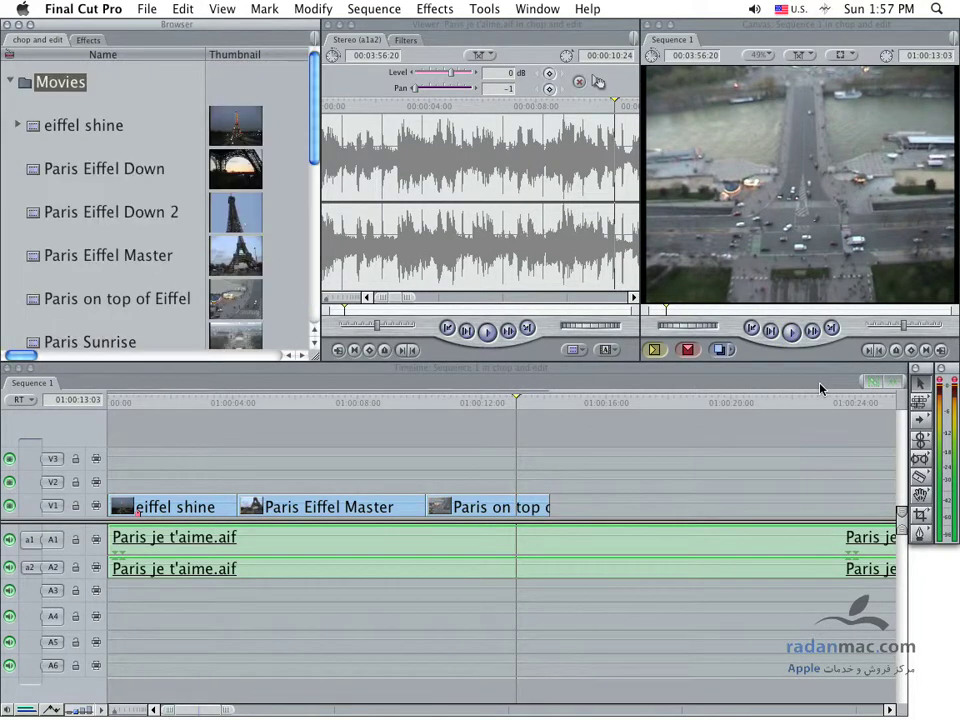
key("Down")
key("Down")
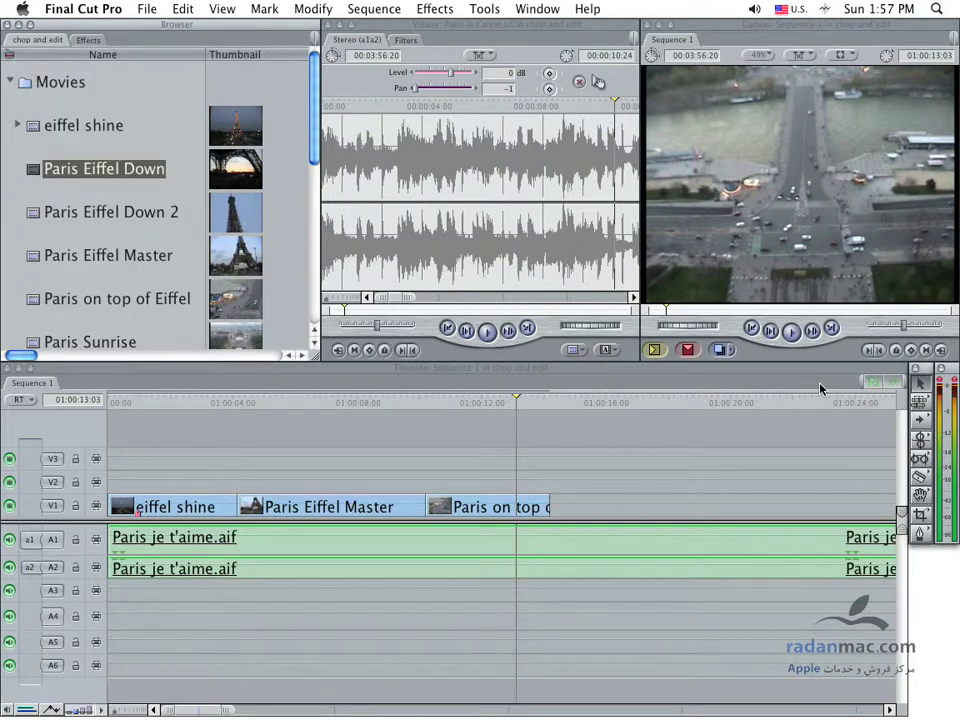